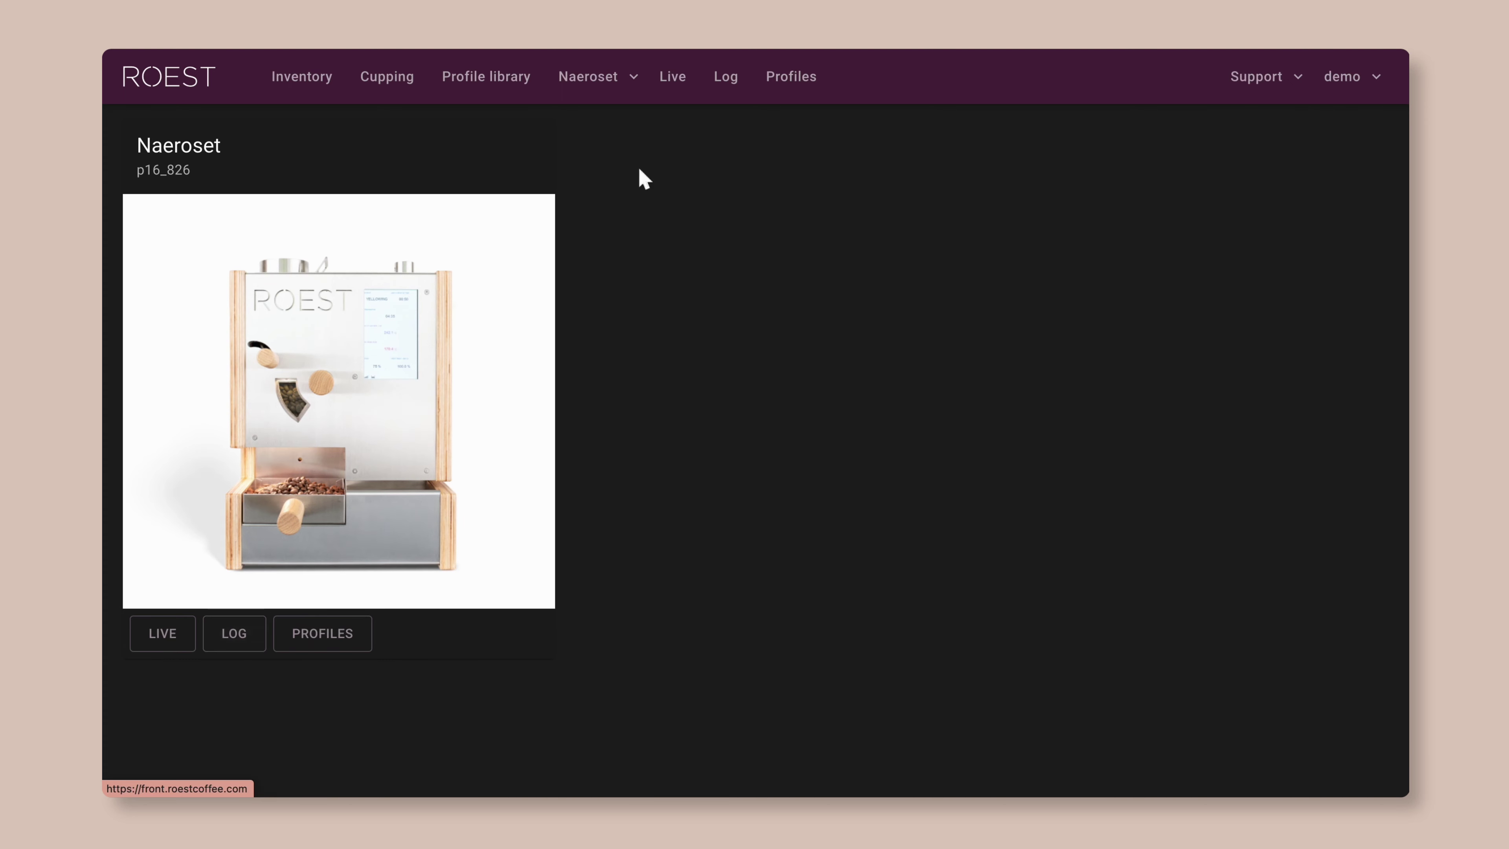
{"action": "left_click", "coordinate": [726, 78]}
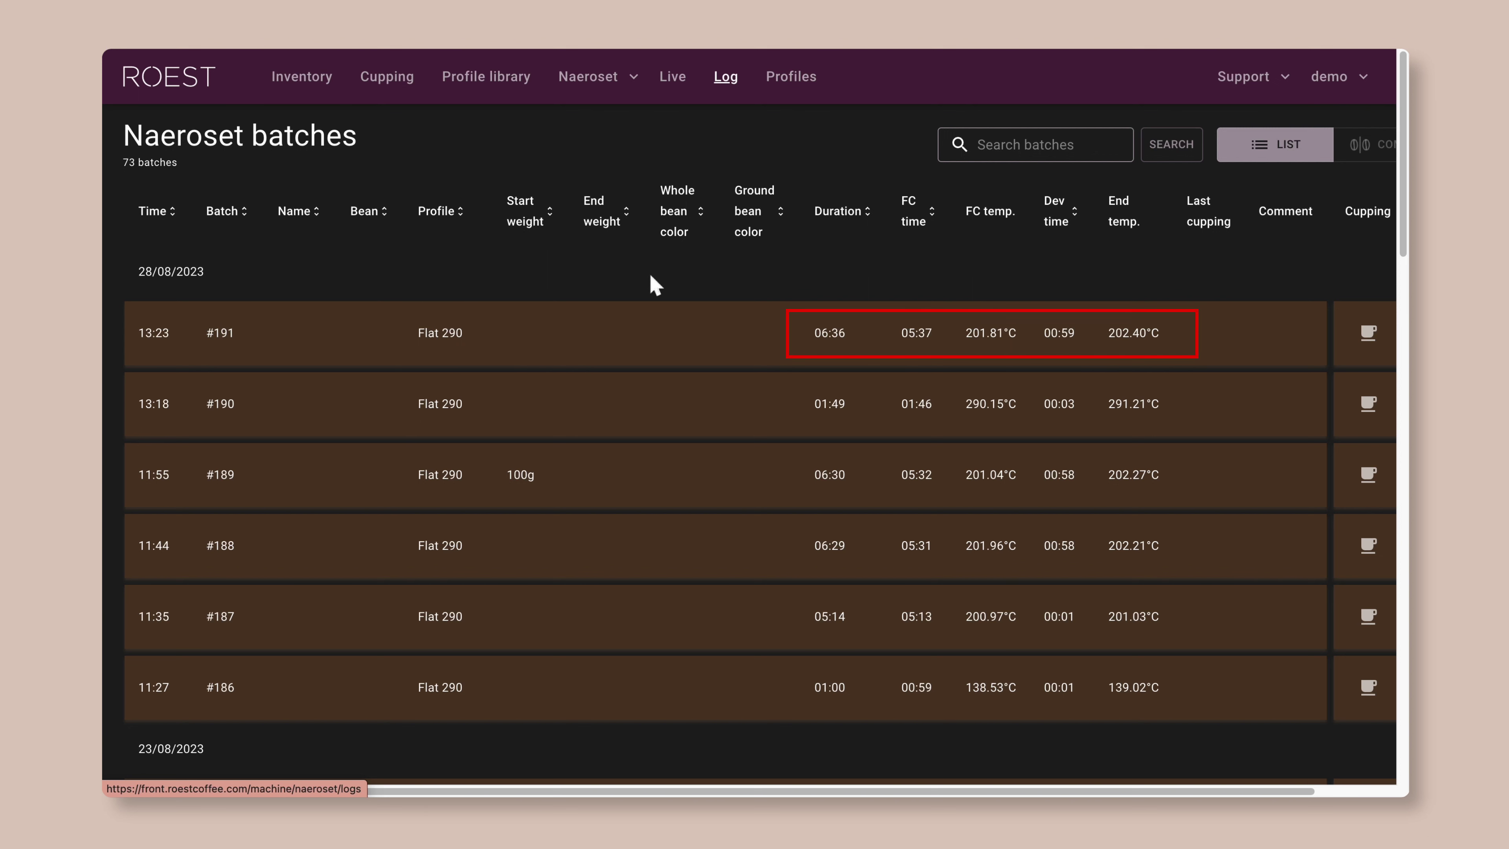
Open batch #191's roast curves and toggle the Air temp and Inlet temp curves off and back on.
{"action": "left_click", "coordinate": [610, 354]}
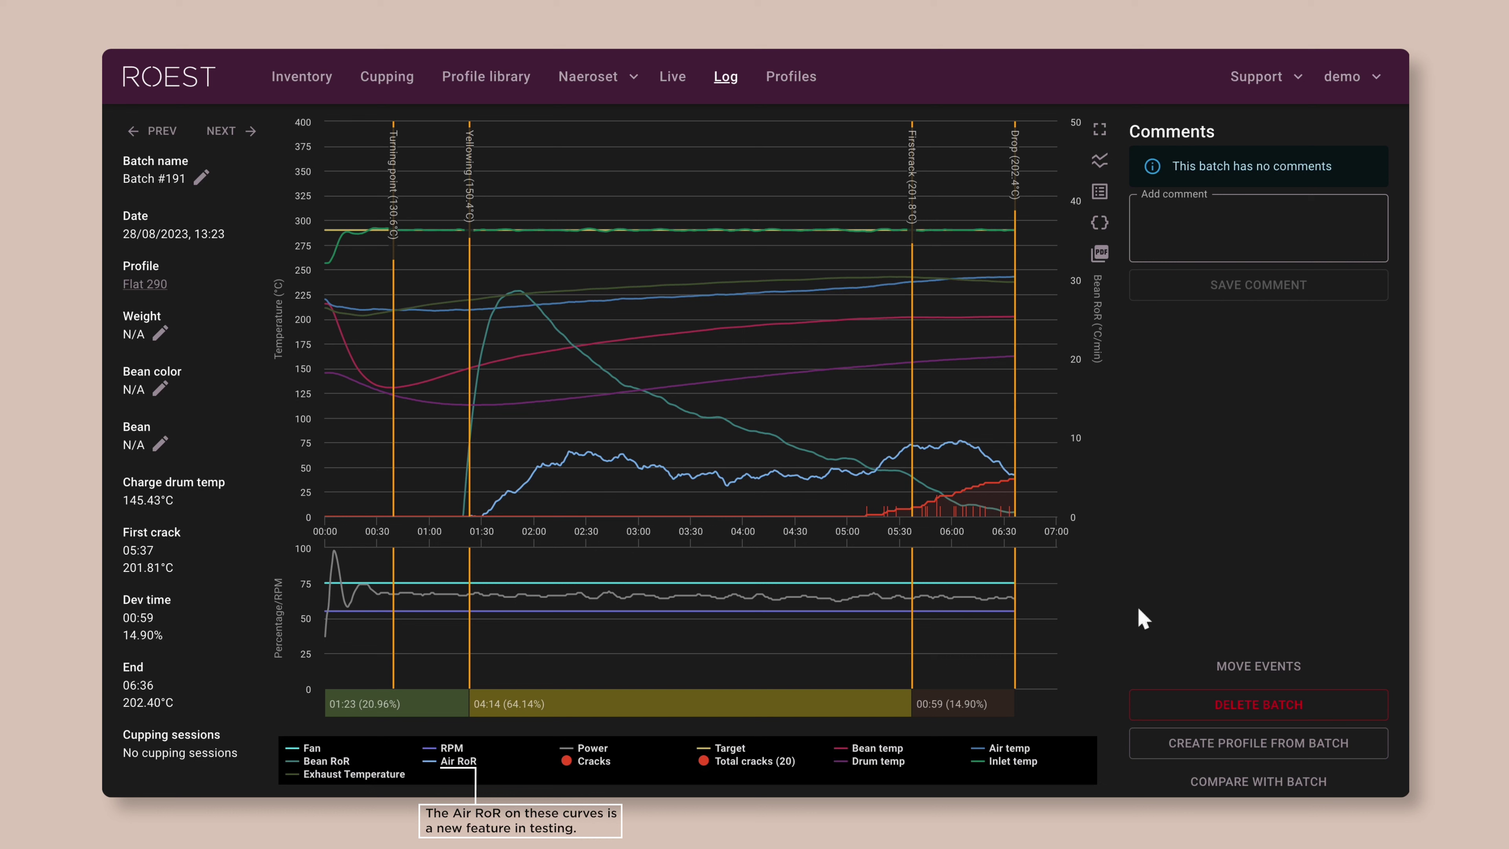
{"action": "left_click", "coordinate": [1014, 750]}
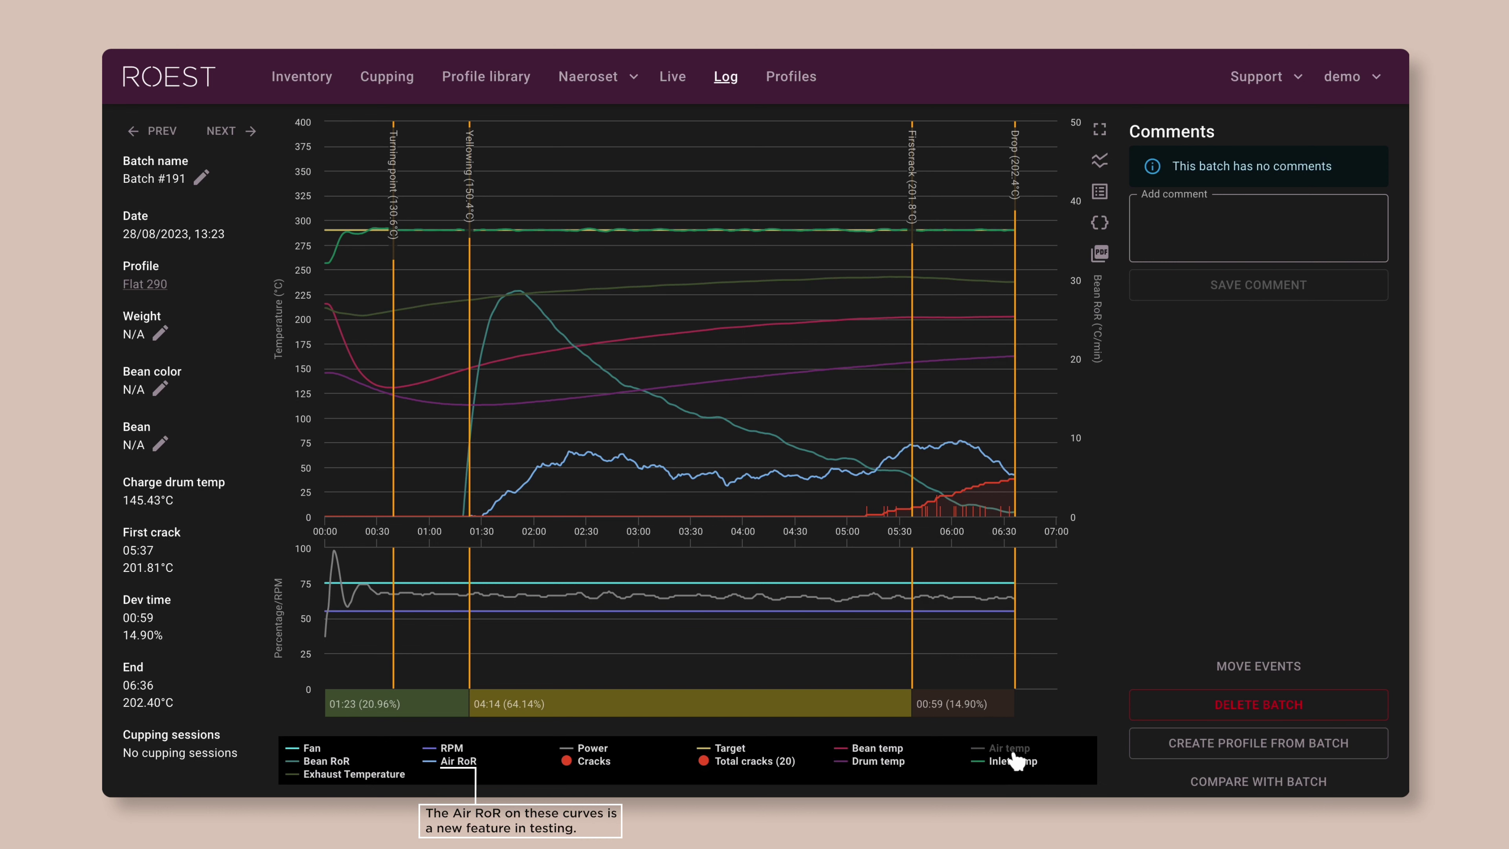
{"action": "left_click", "coordinate": [1014, 763]}
{"action": "left_click", "coordinate": [1014, 763]}
{"action": "left_click", "coordinate": [1013, 750]}
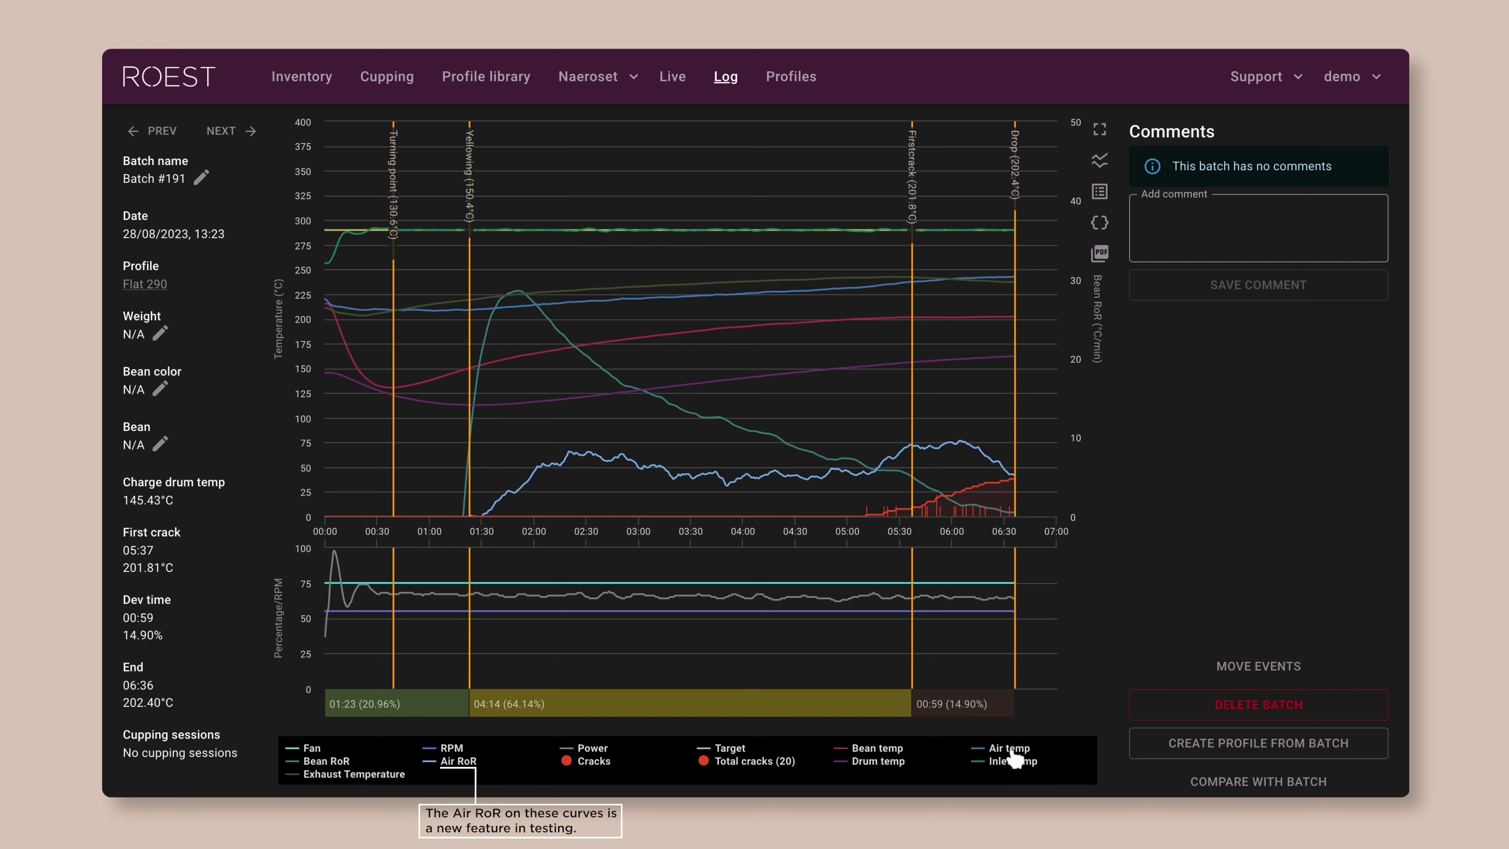
{"action": "mouse_move", "coordinate": [670, 475]}
Cancel the batch-name edit, then browse the Bean inventory list and cancel without changing the bean.
{"action": "left_click", "coordinate": [203, 178]}
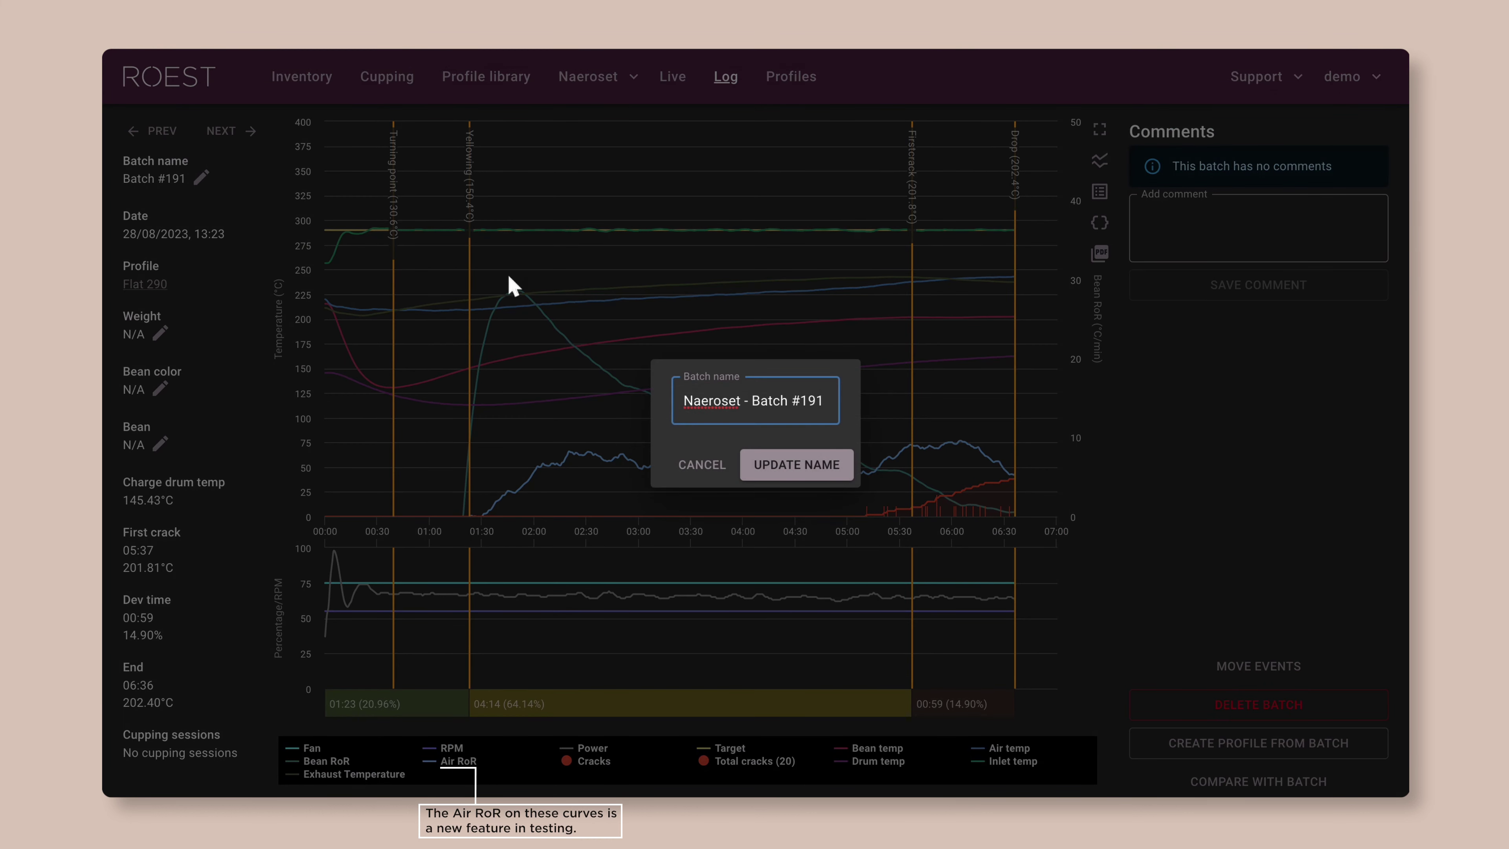
{"action": "left_click", "coordinate": [701, 467]}
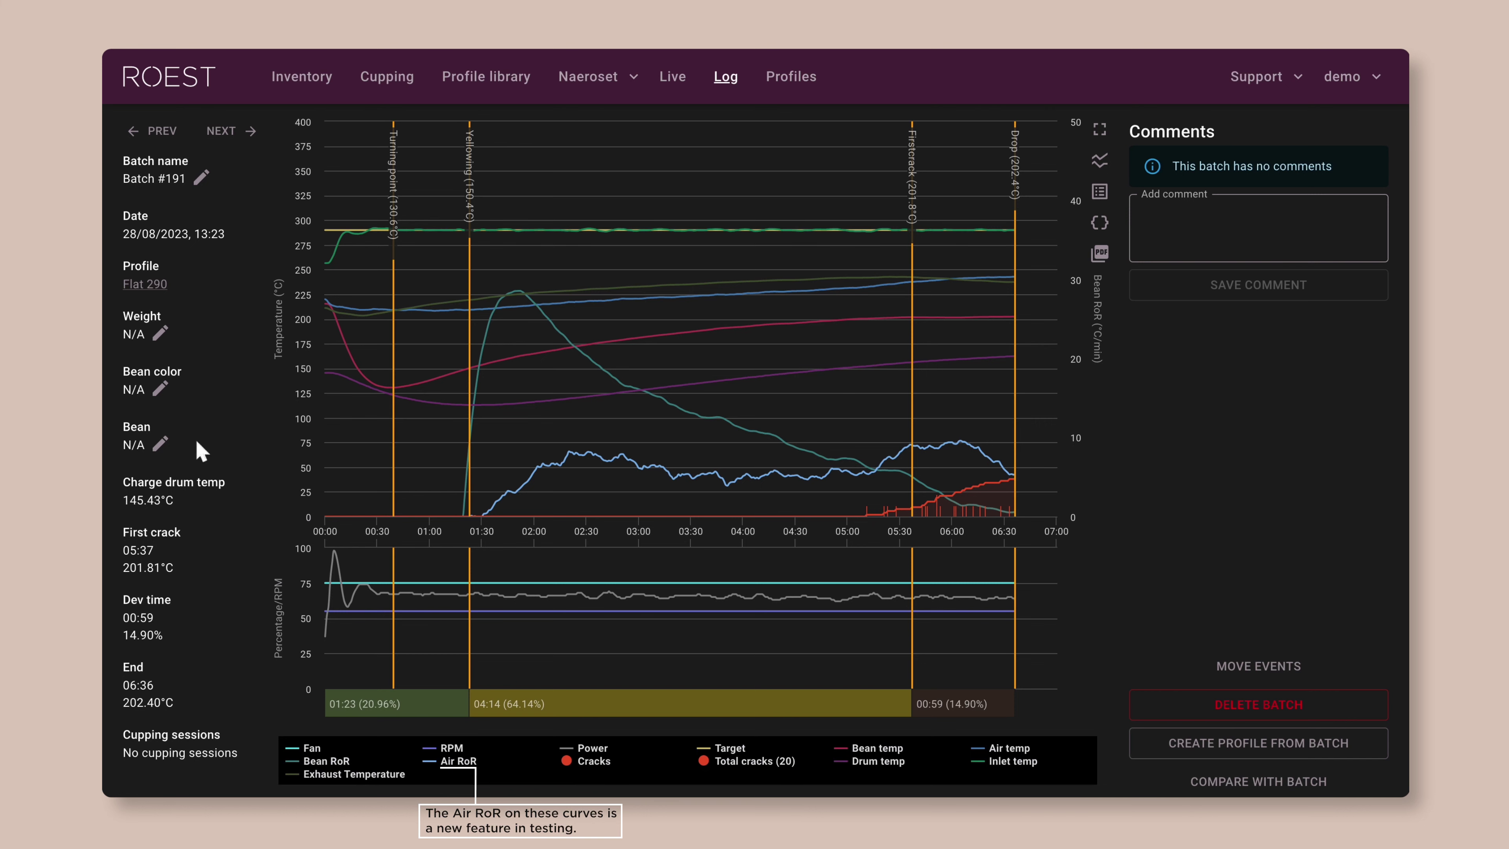
{"action": "left_click", "coordinate": [159, 443]}
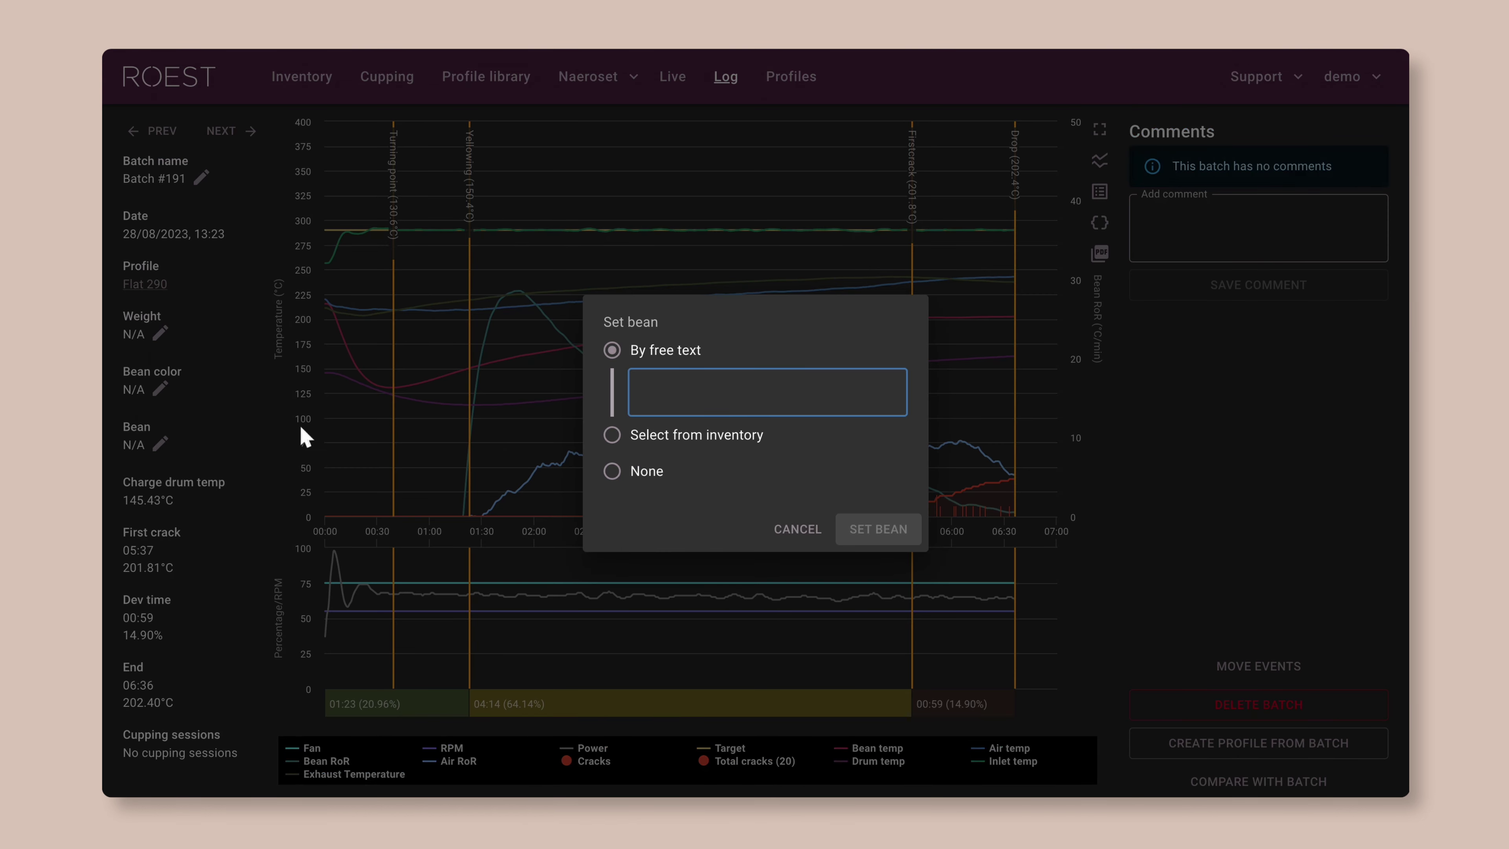
{"action": "left_click", "coordinate": [612, 435]}
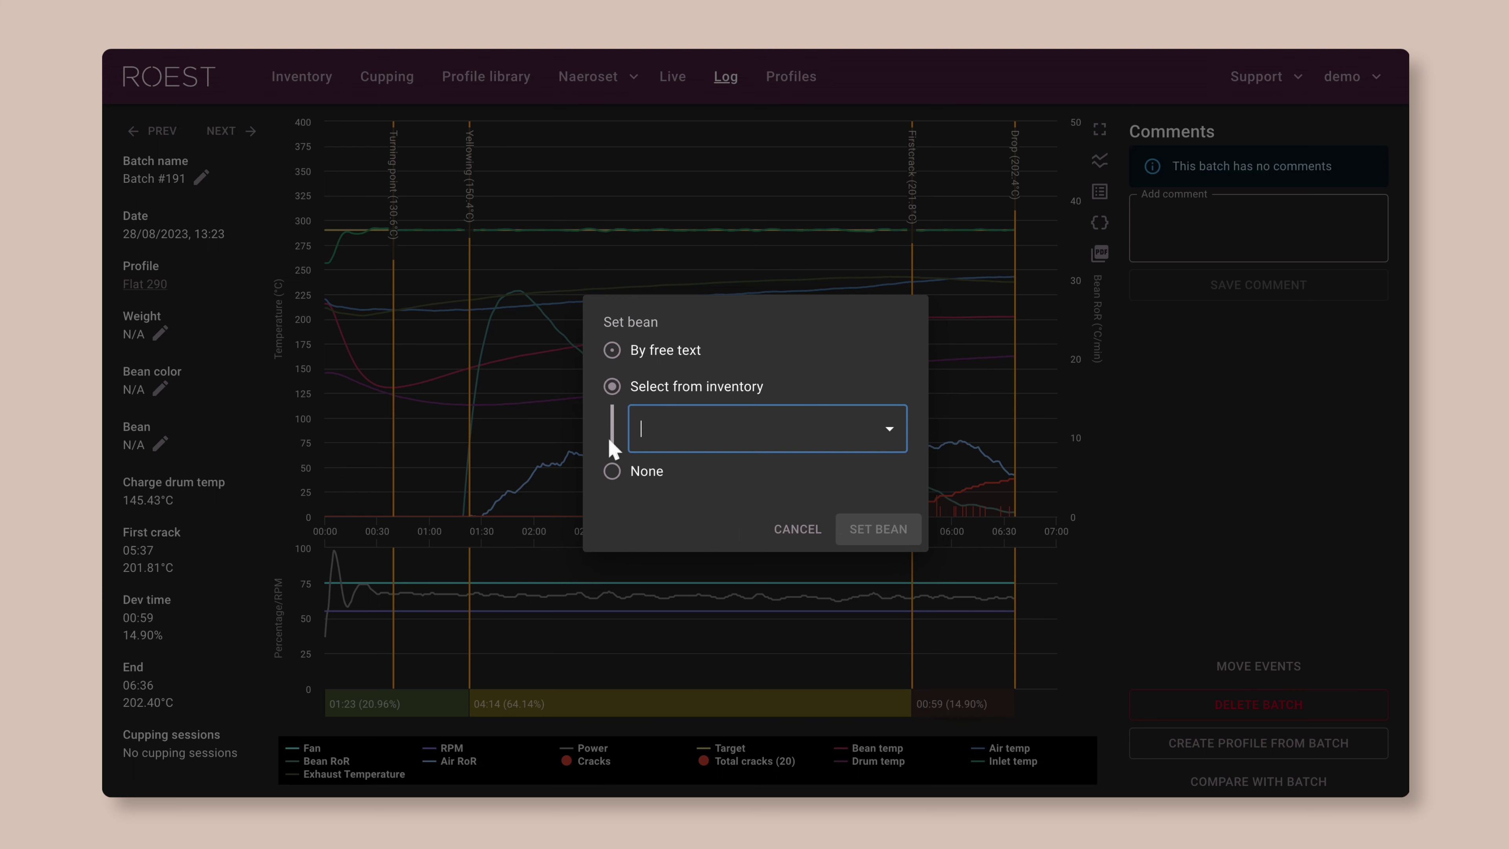
{"action": "left_click", "coordinate": [892, 431]}
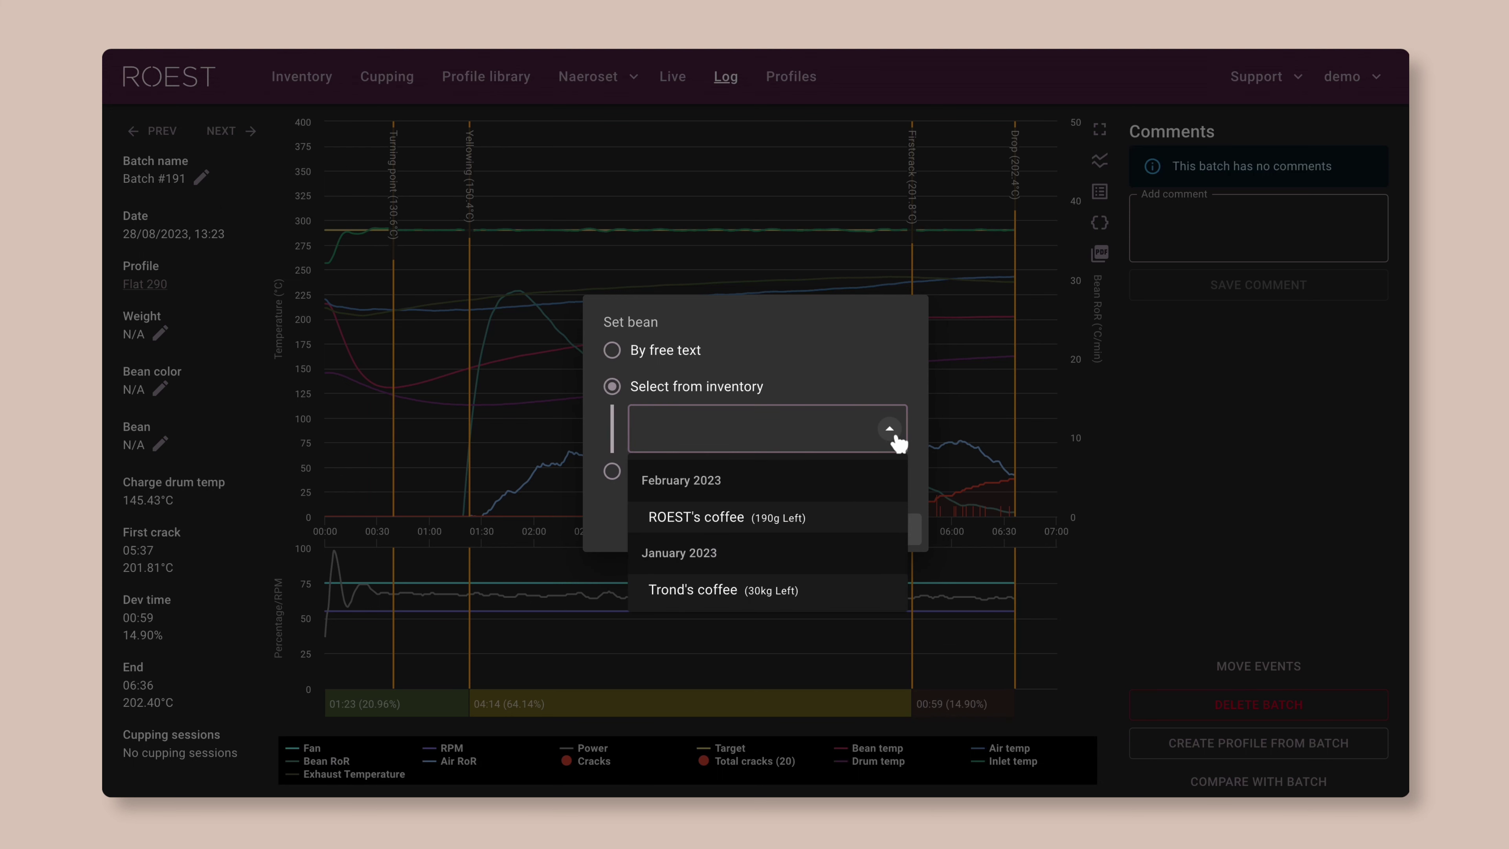
{"action": "left_click", "coordinate": [893, 434]}
{"action": "left_click", "coordinate": [814, 530]}
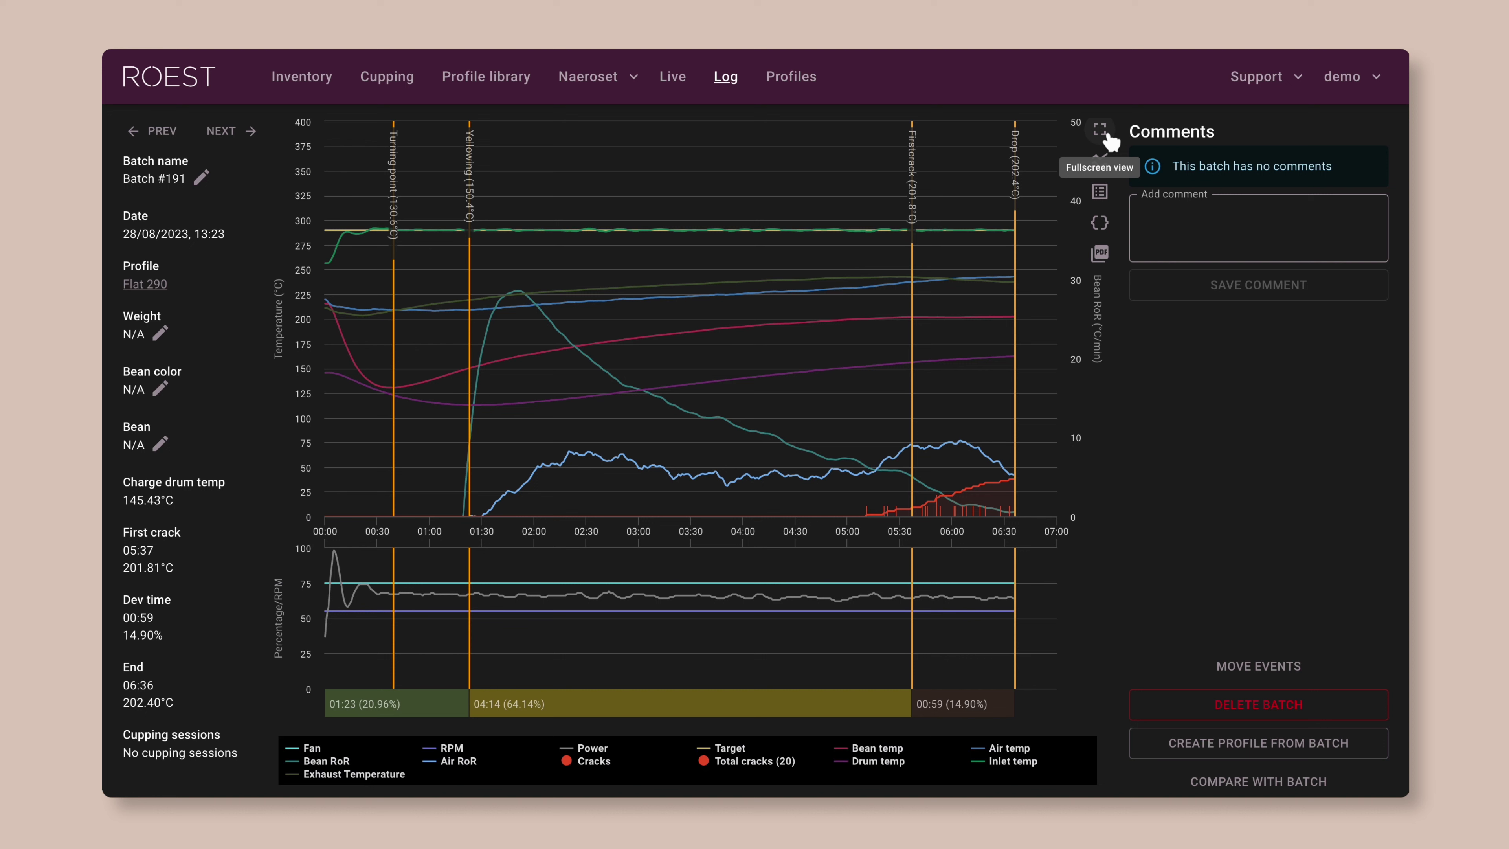
{"action": "left_click", "coordinate": [1218, 227]}
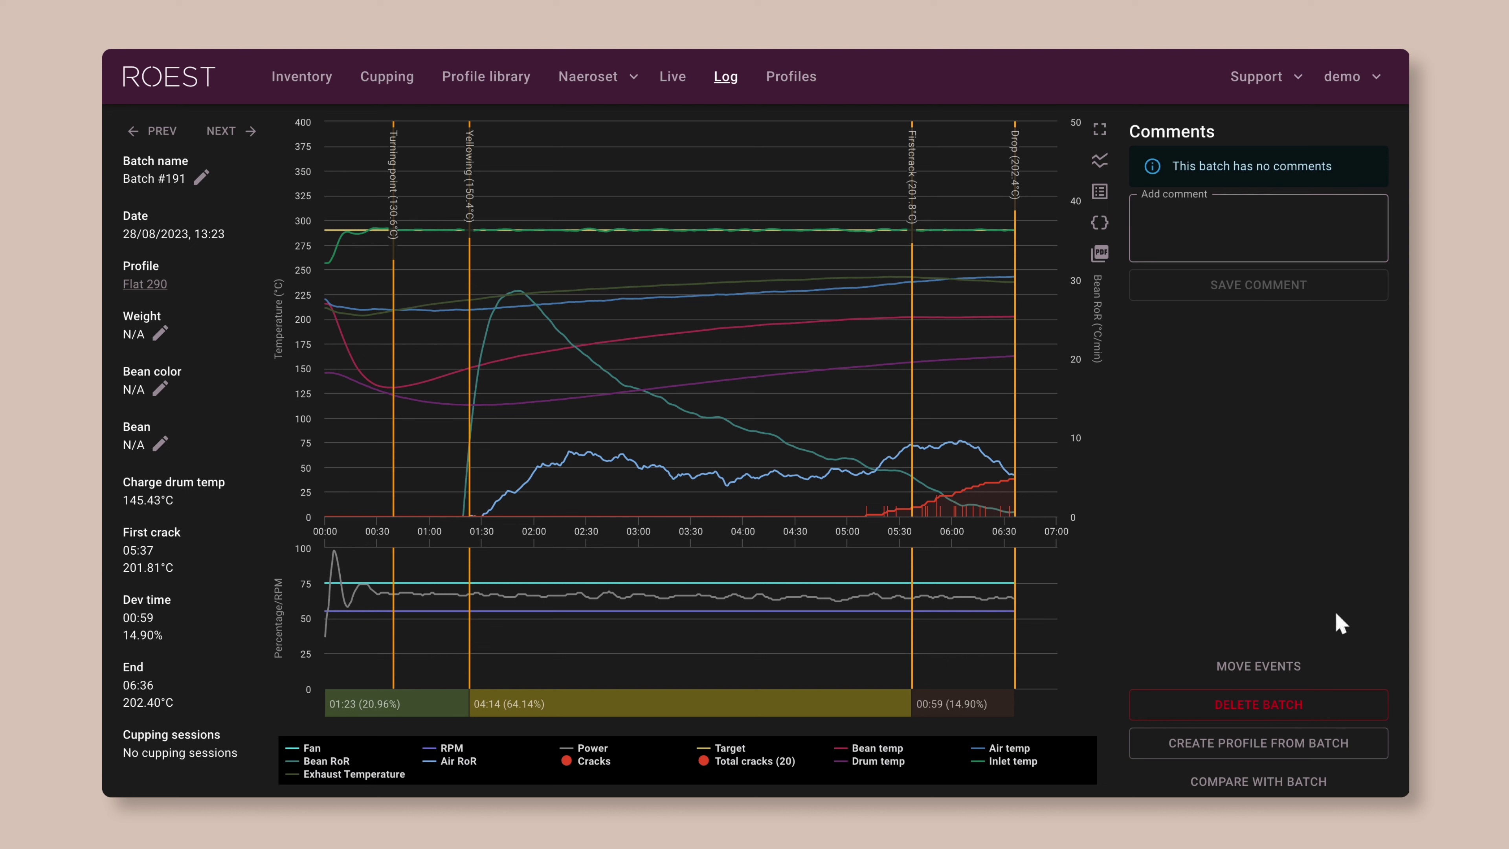
{"action": "left_click", "coordinate": [1318, 663]}
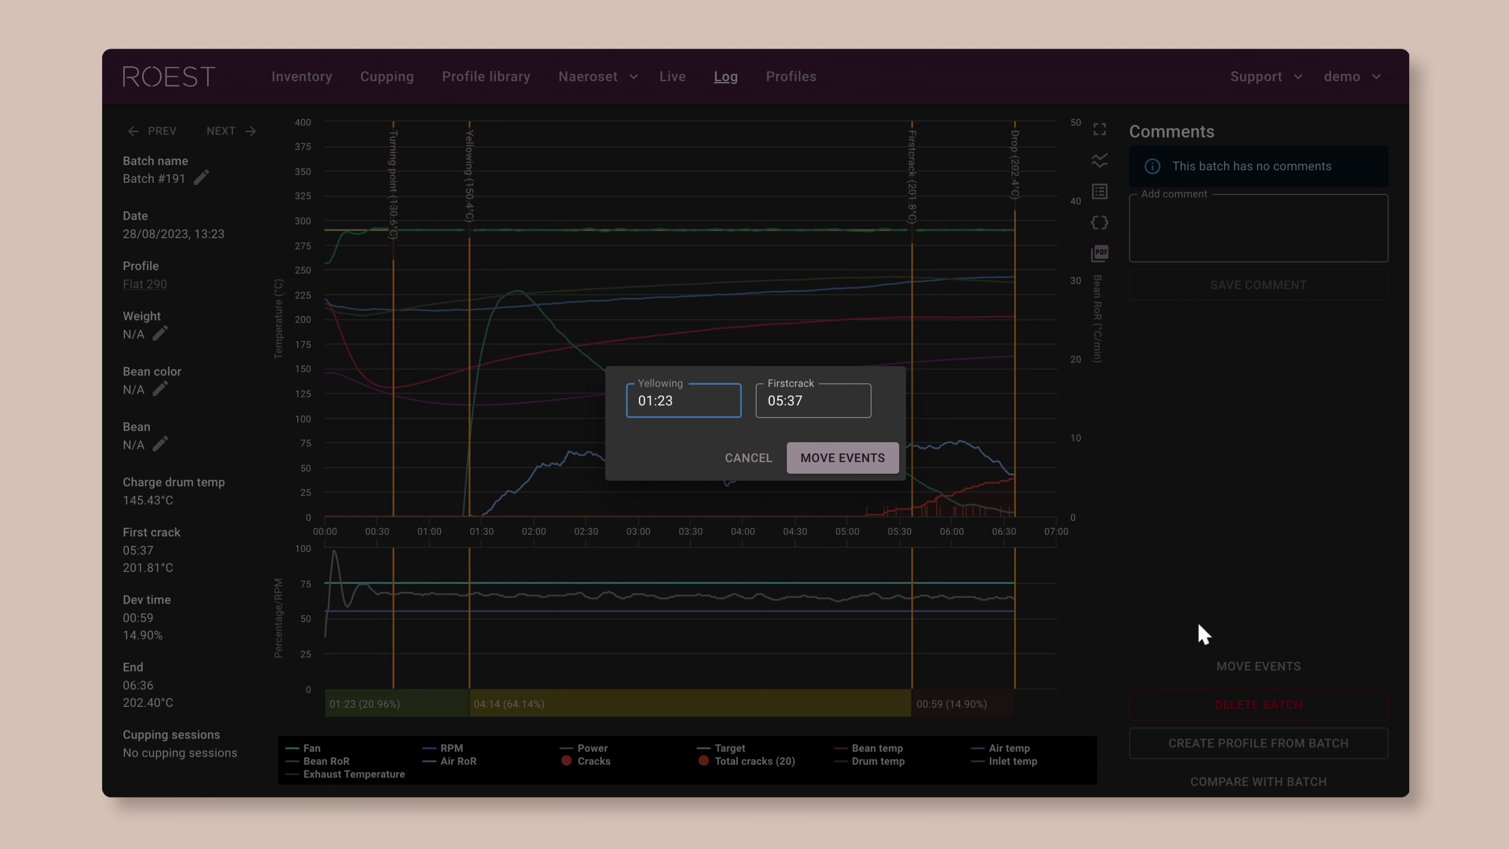
{"action": "left_click", "coordinate": [751, 466]}
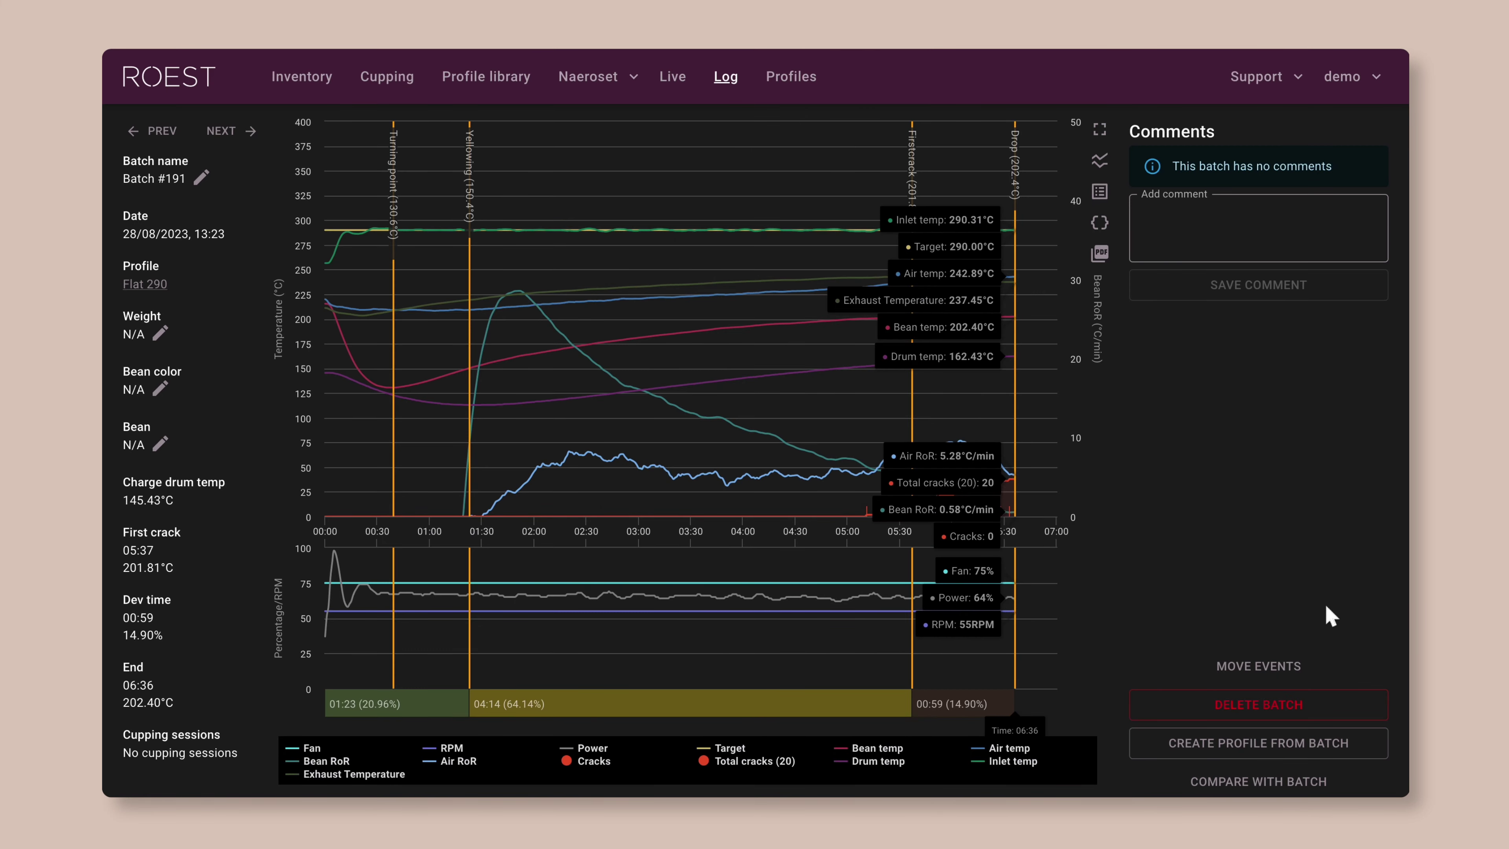
{"action": "left_click", "coordinate": [1365, 754]}
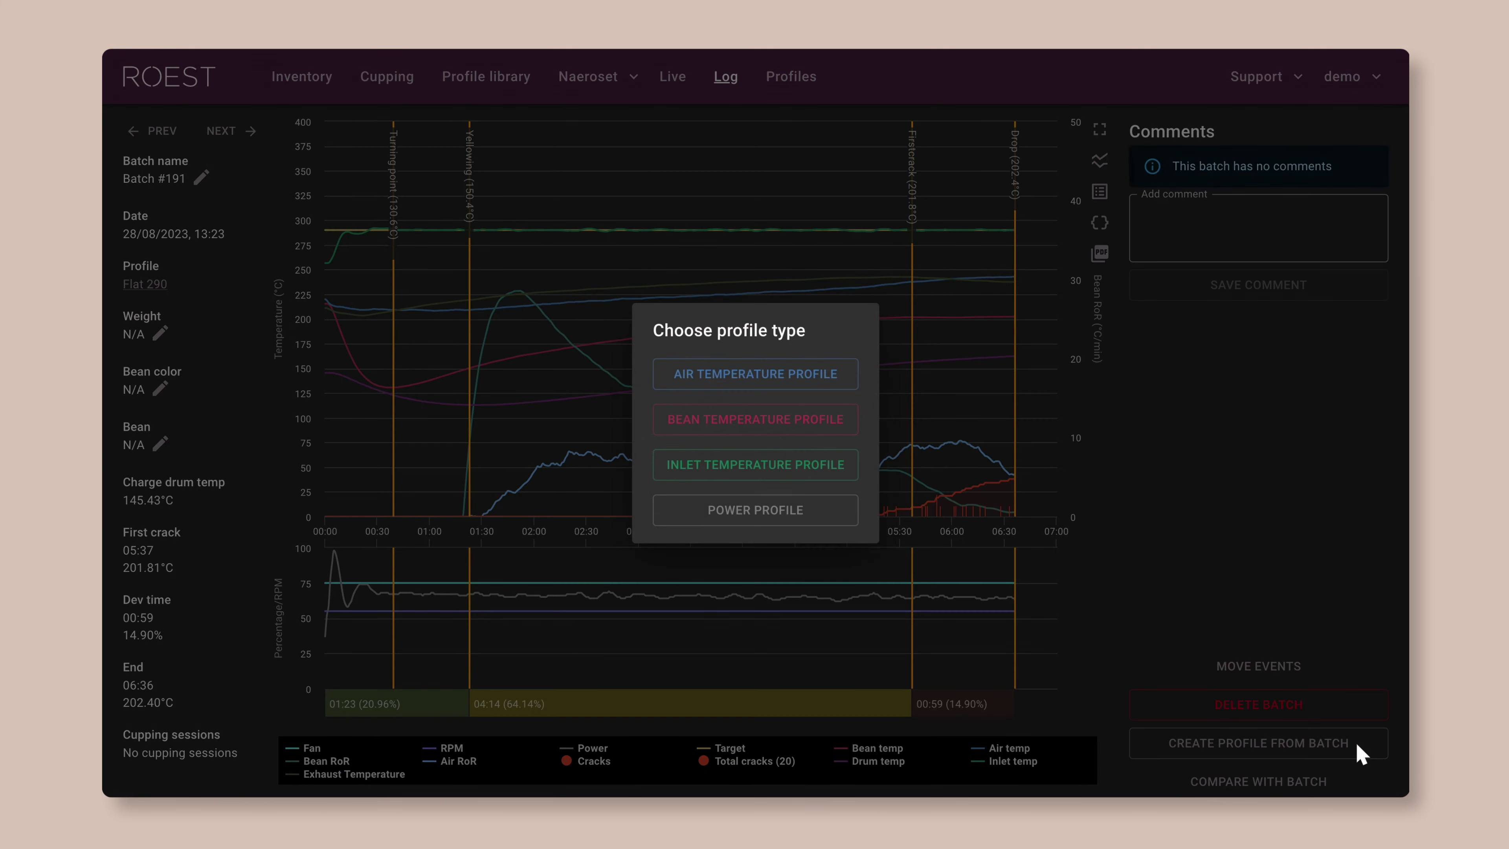
{"action": "left_click", "coordinate": [851, 387]}
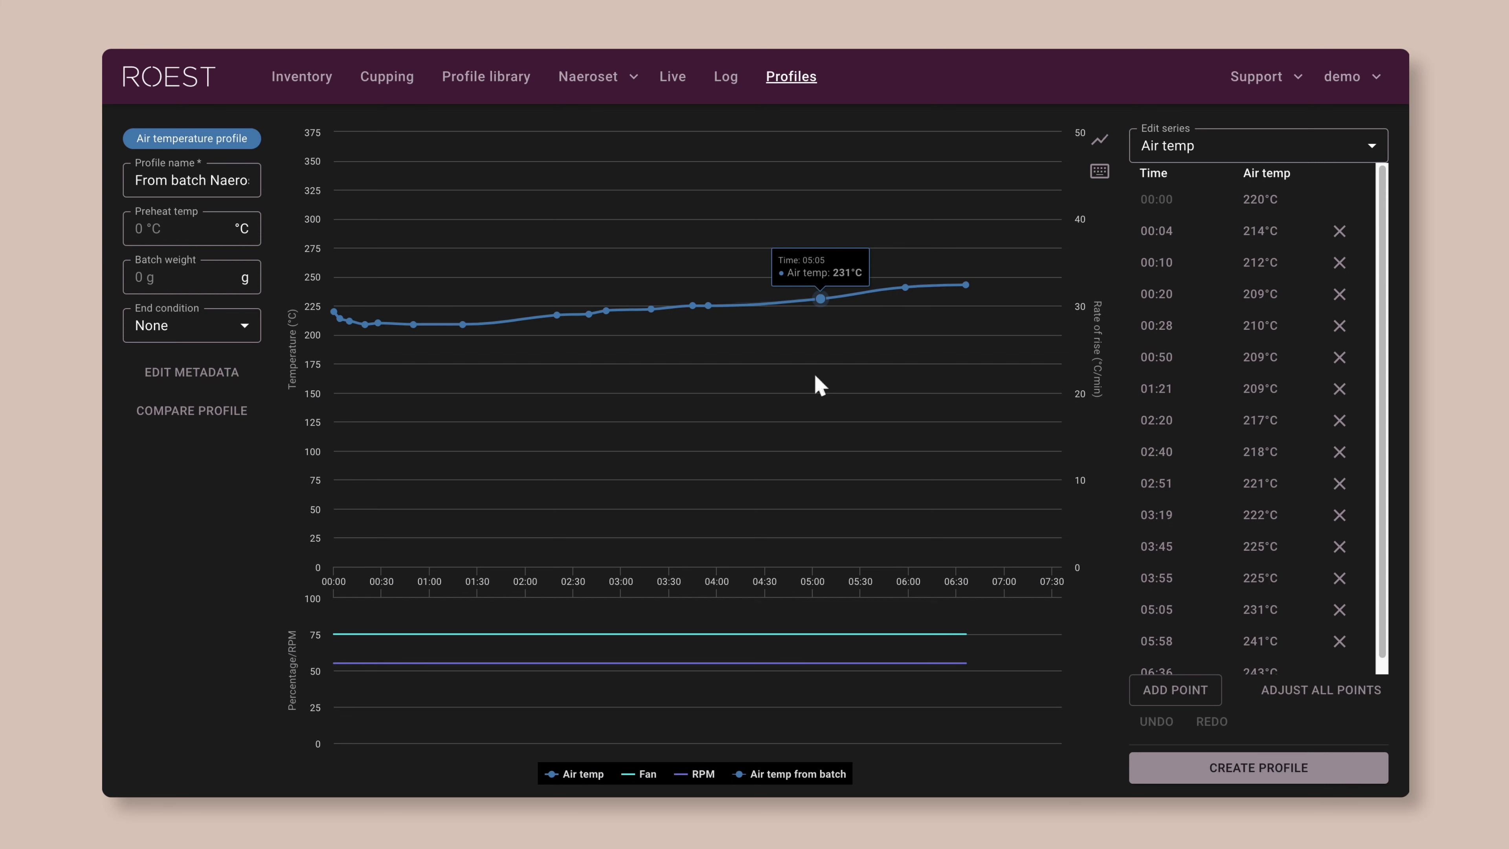
{"action": "left_click", "coordinate": [726, 77]}
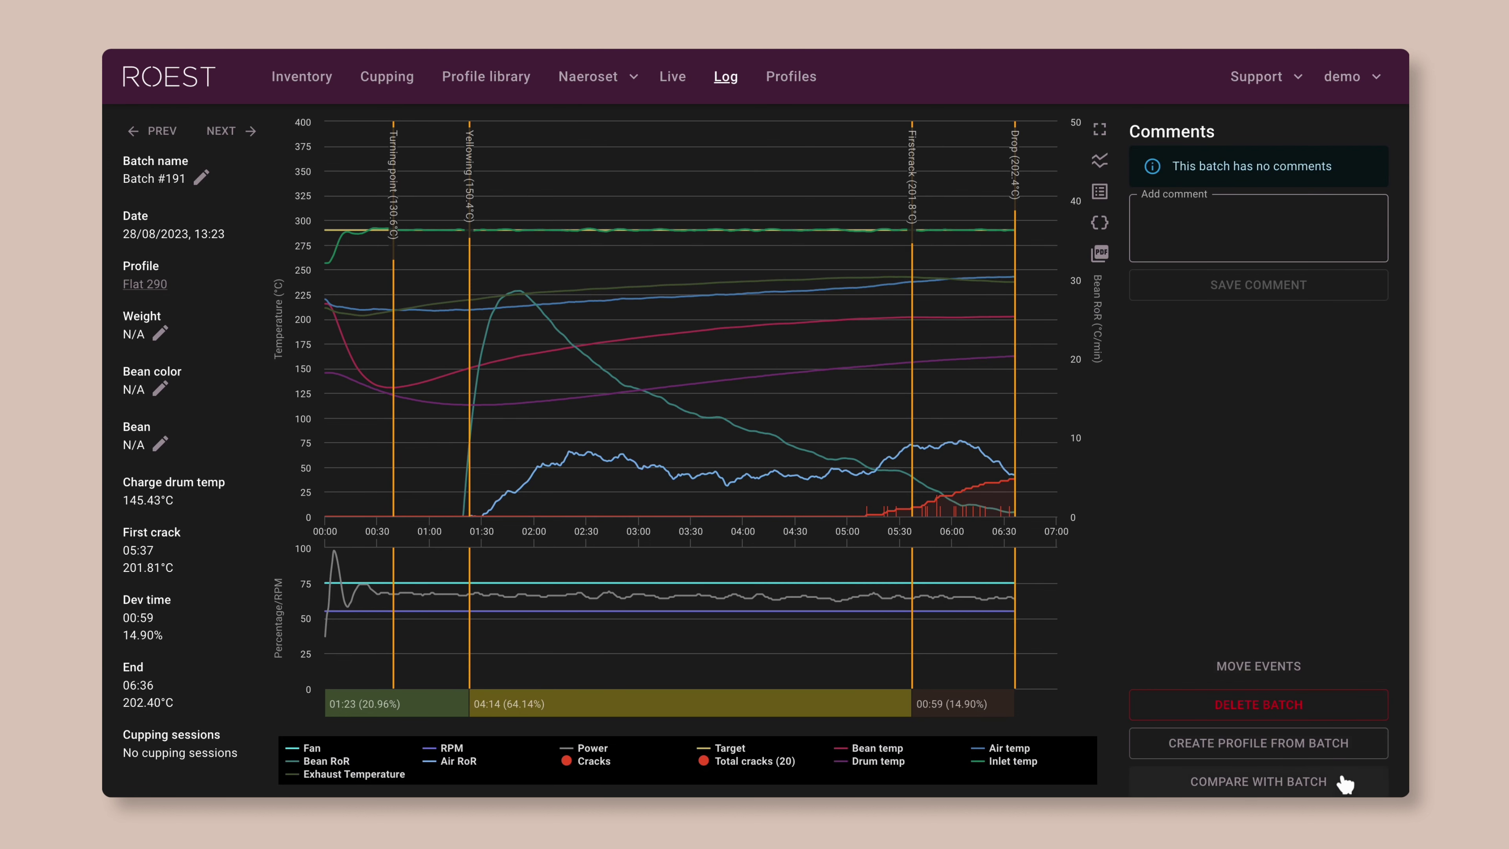
Start a comparison from batch #191 and add batches #190 and #189 from the batch list.
{"action": "left_click", "coordinate": [1341, 783]}
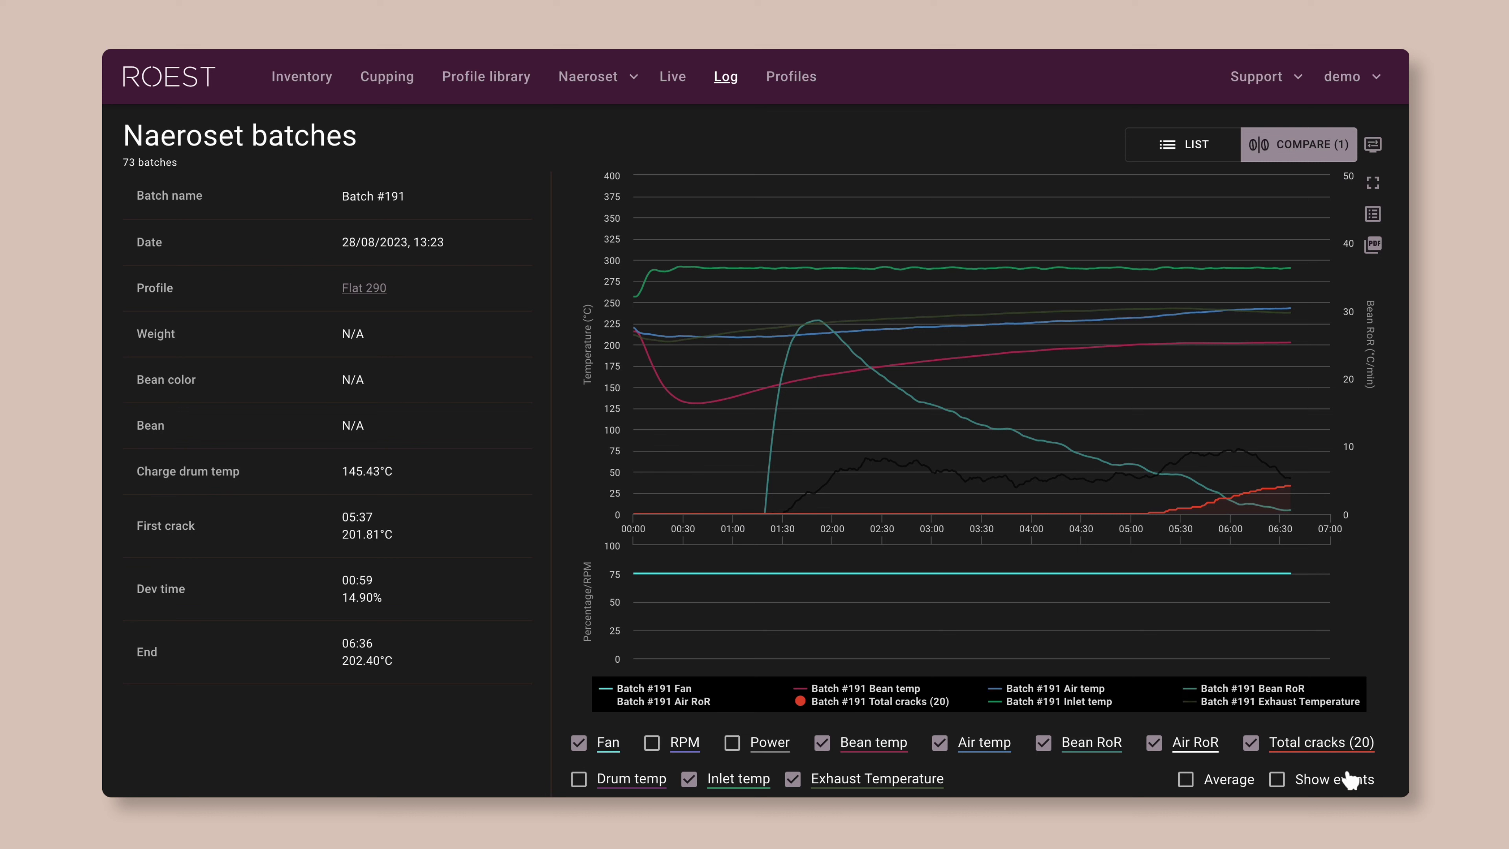
{"action": "mouse_move", "coordinate": [1269, 456]}
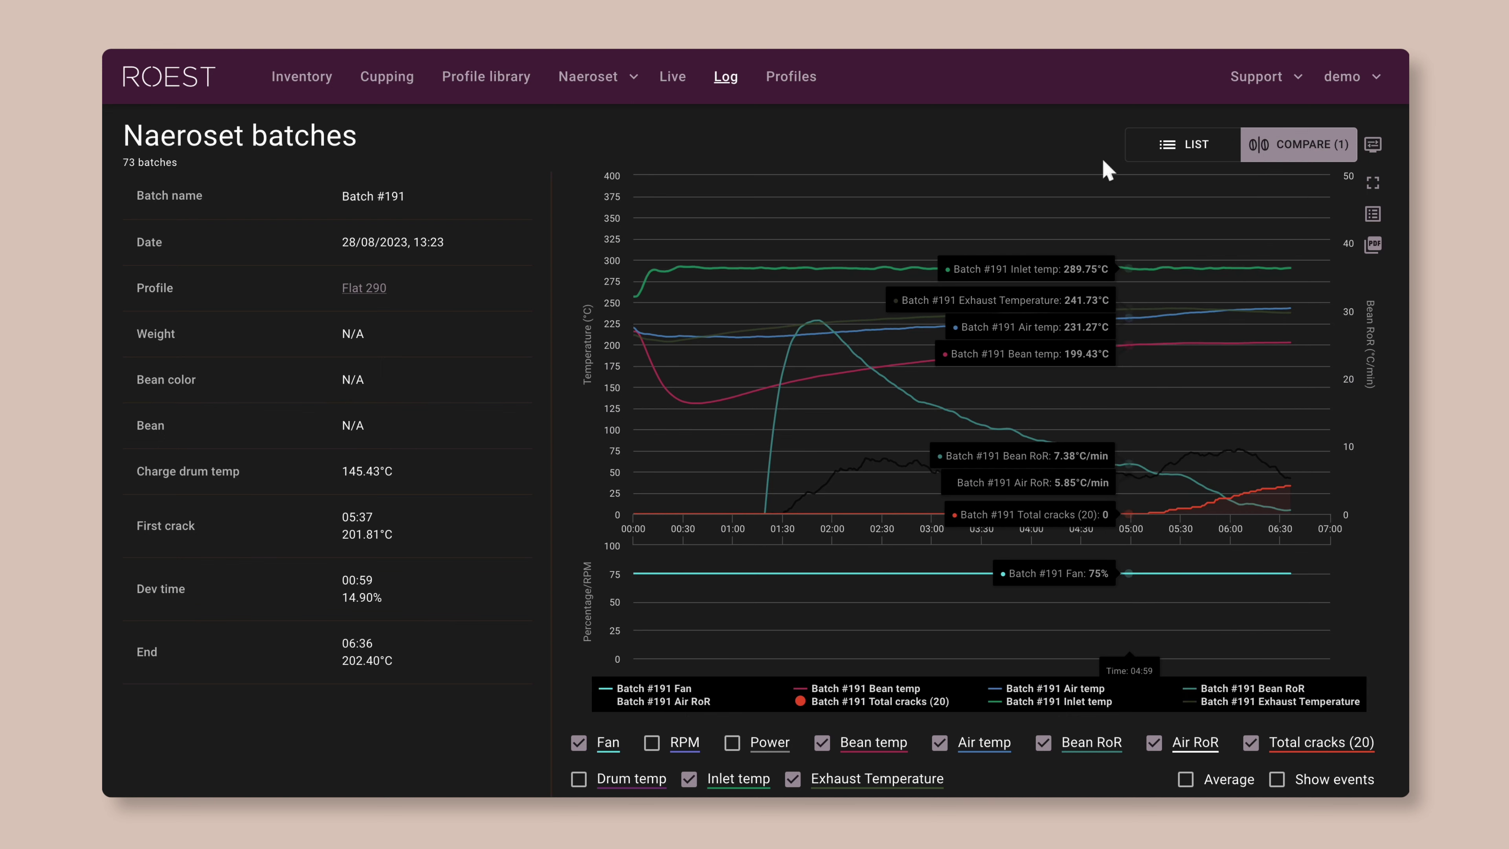
{"action": "left_click", "coordinate": [1197, 146]}
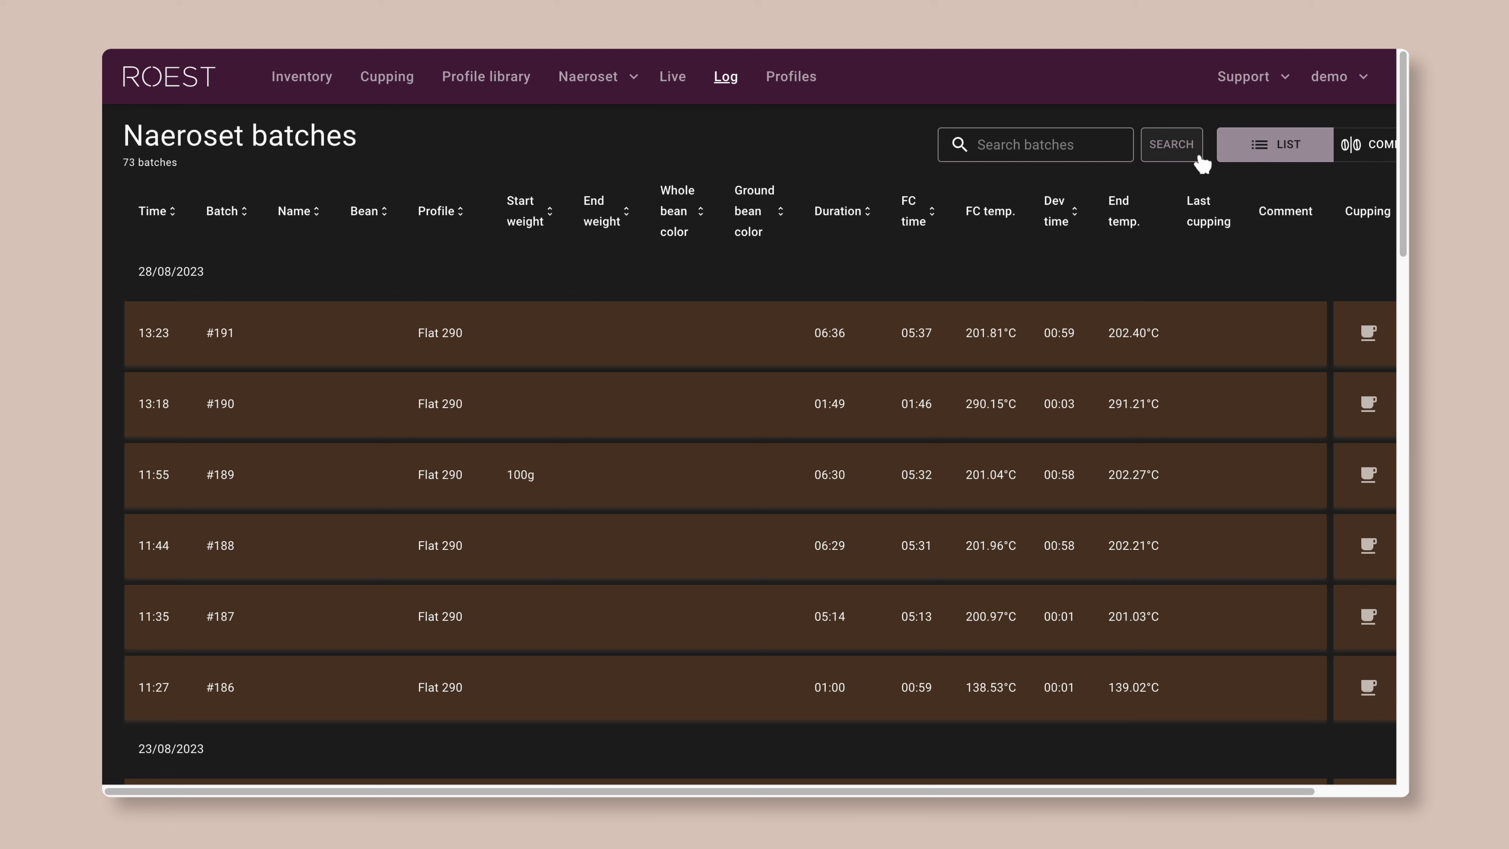
{"action": "scroll", "coordinate": [1209, 252], "scroll_direction": "right", "scroll_amount": 3}
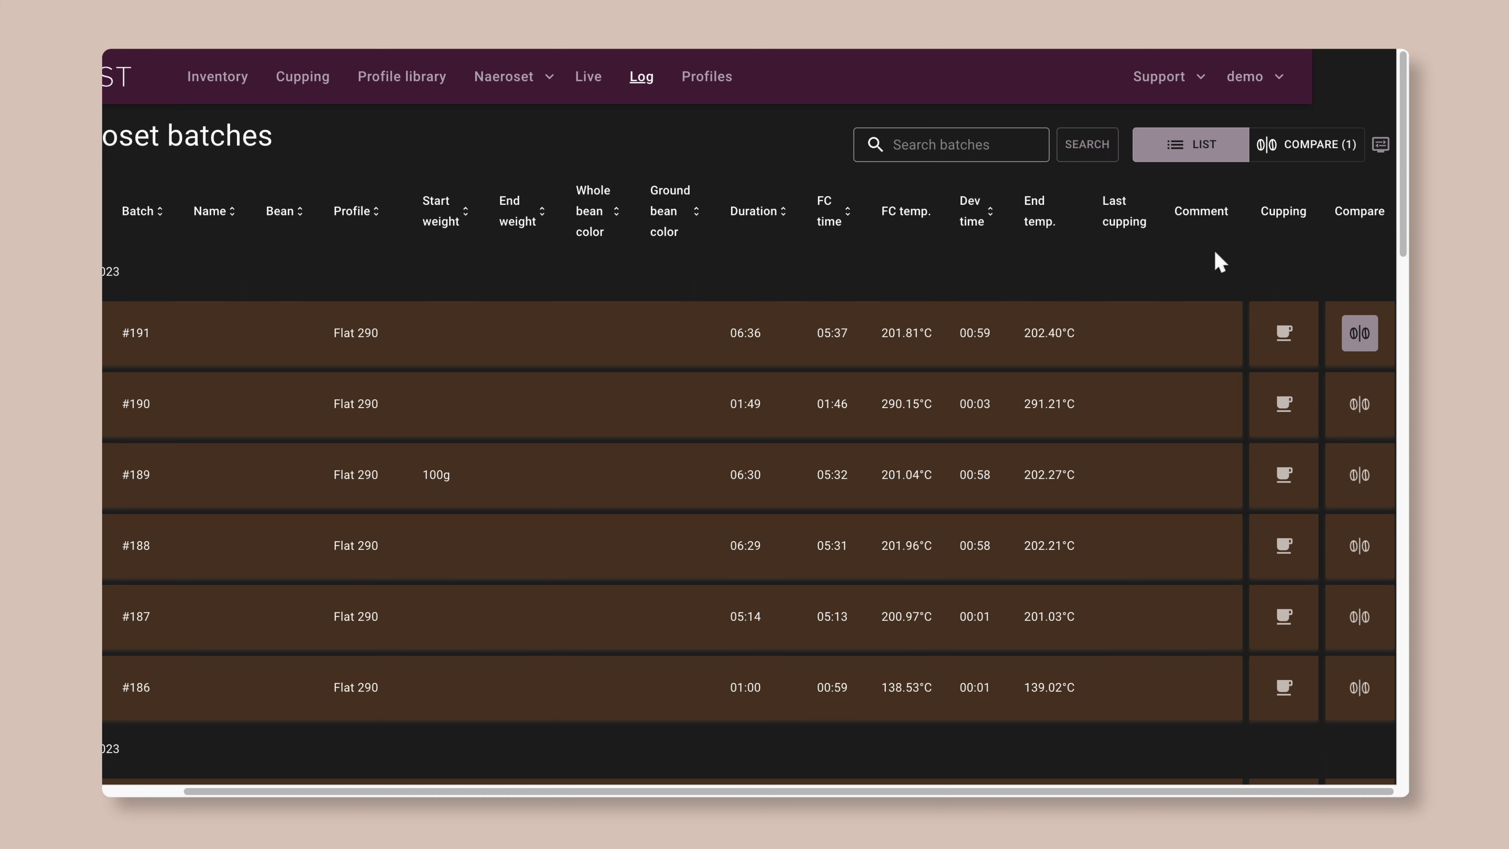
{"action": "left_click", "coordinate": [1360, 404]}
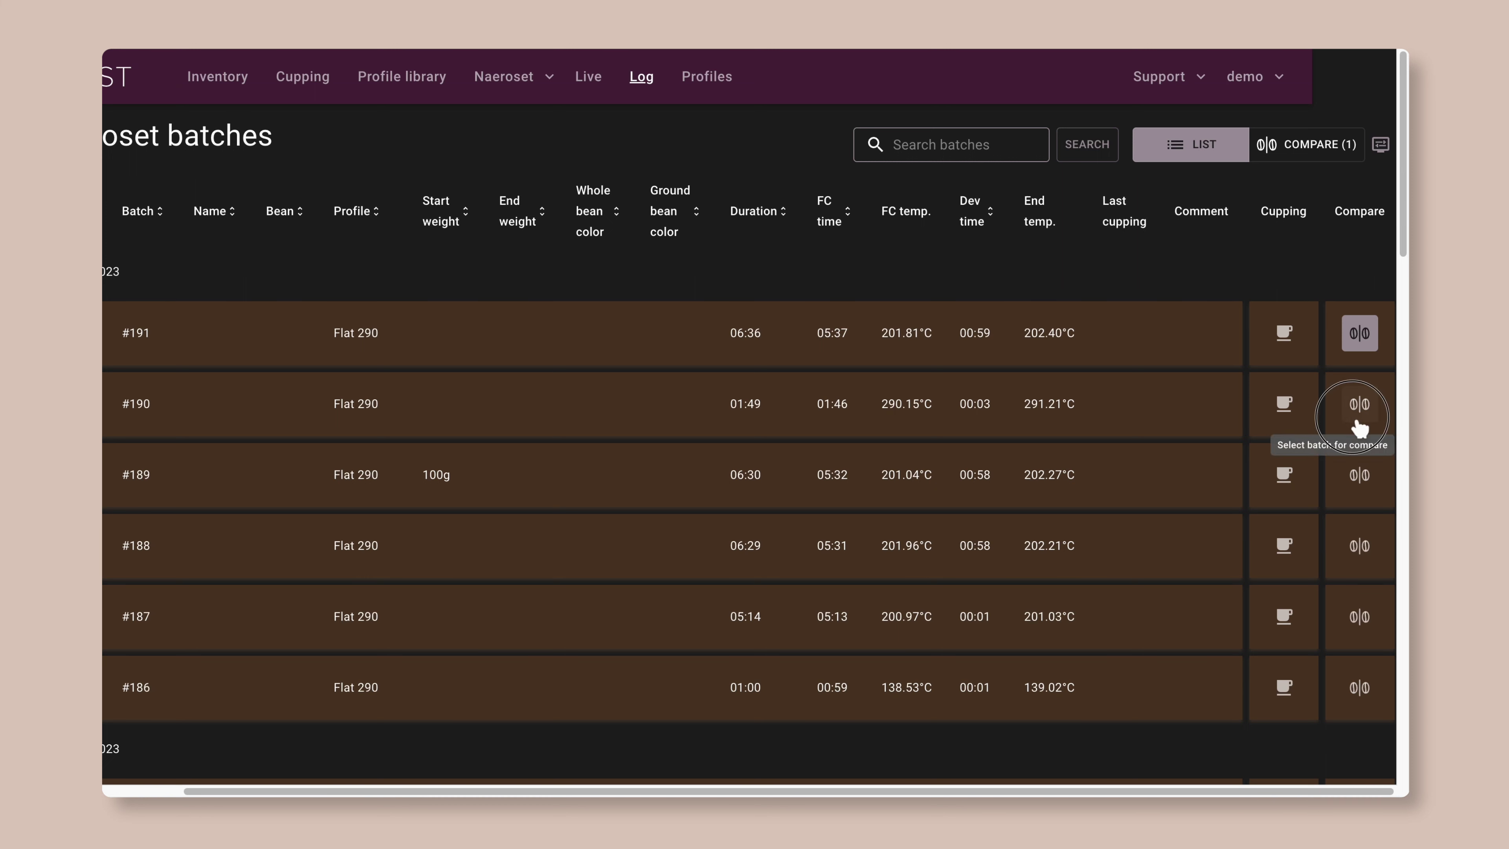
{"action": "left_click", "coordinate": [1360, 487]}
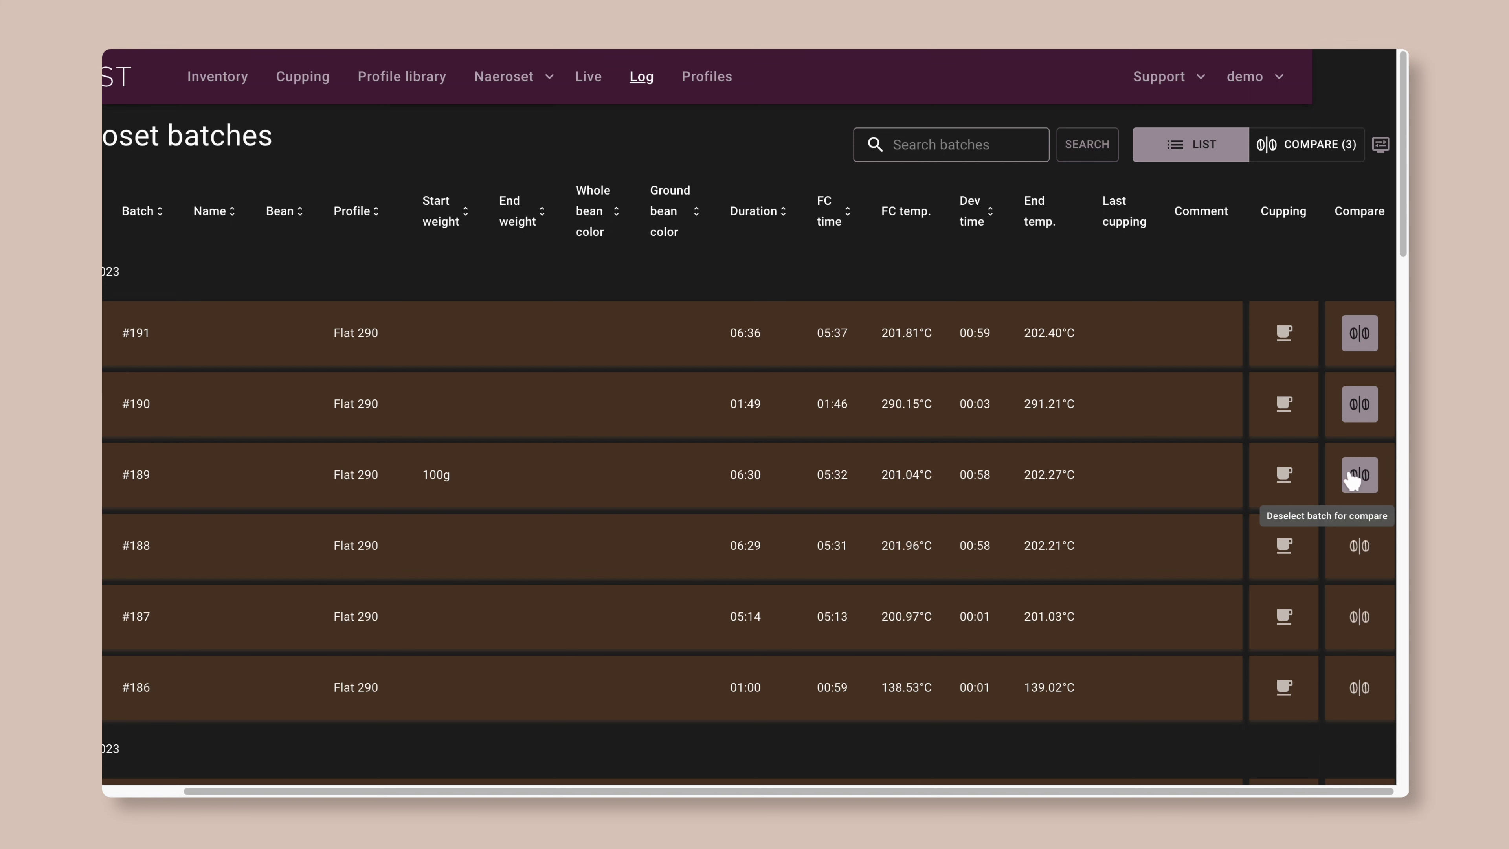
{"action": "left_click", "coordinate": [1318, 153]}
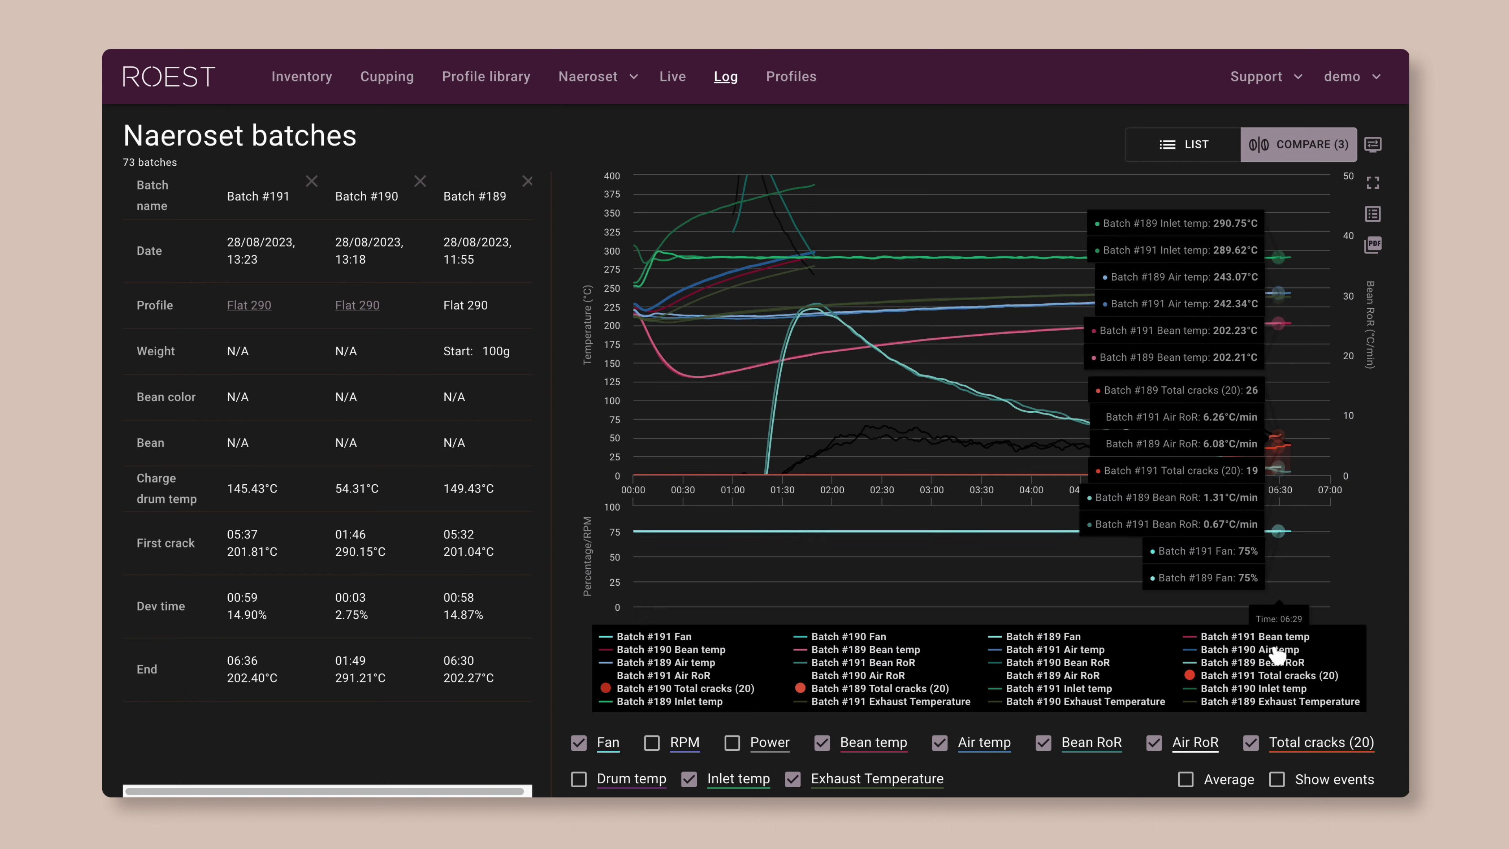
{"action": "left_click", "coordinate": [1251, 744]}
{"action": "left_click", "coordinate": [1152, 748]}
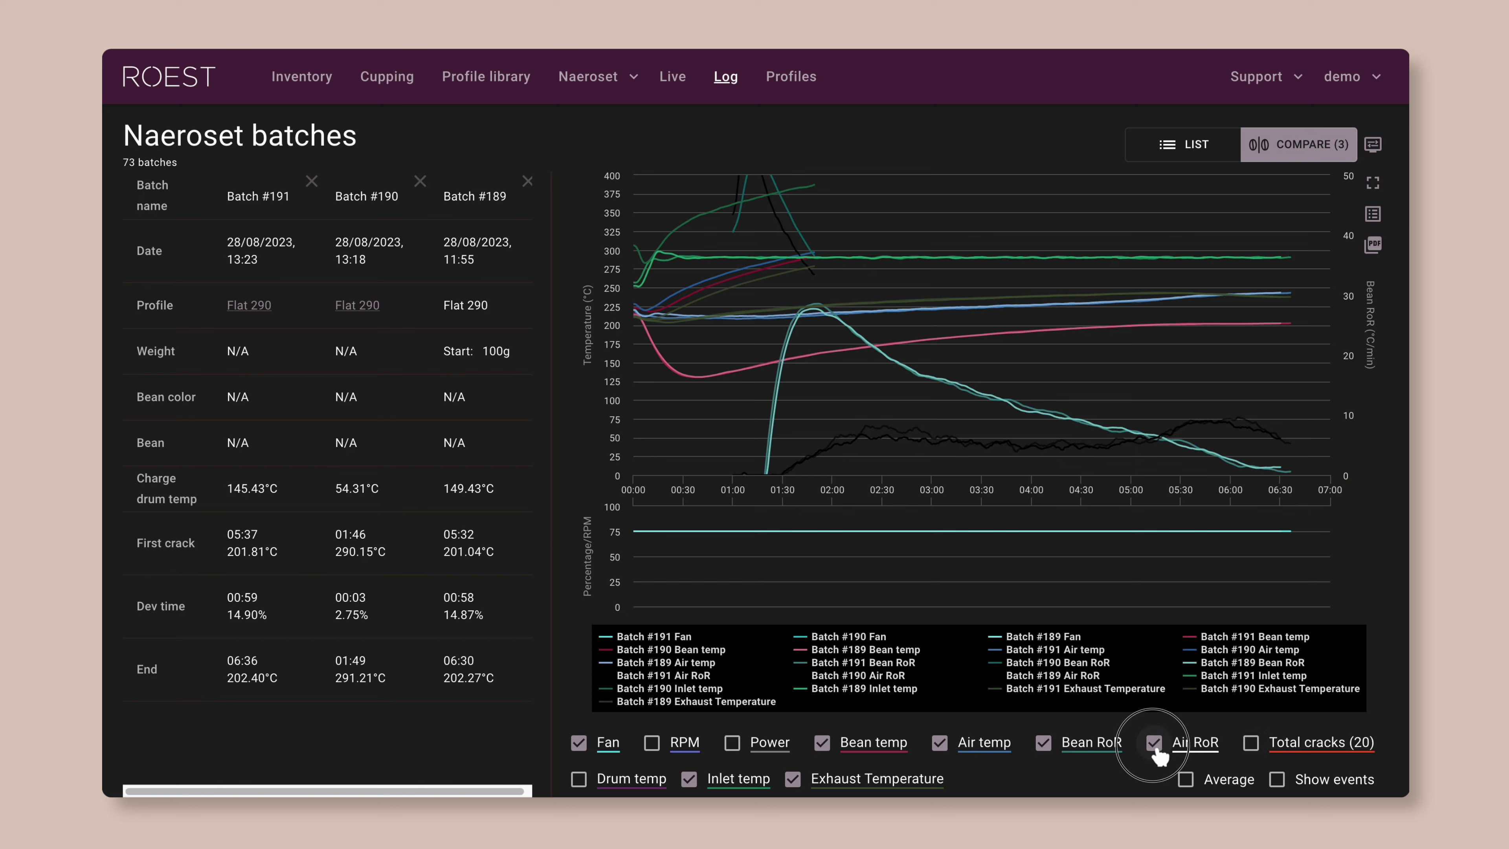
{"action": "left_click", "coordinate": [1044, 750]}
{"action": "left_click", "coordinate": [1045, 747]}
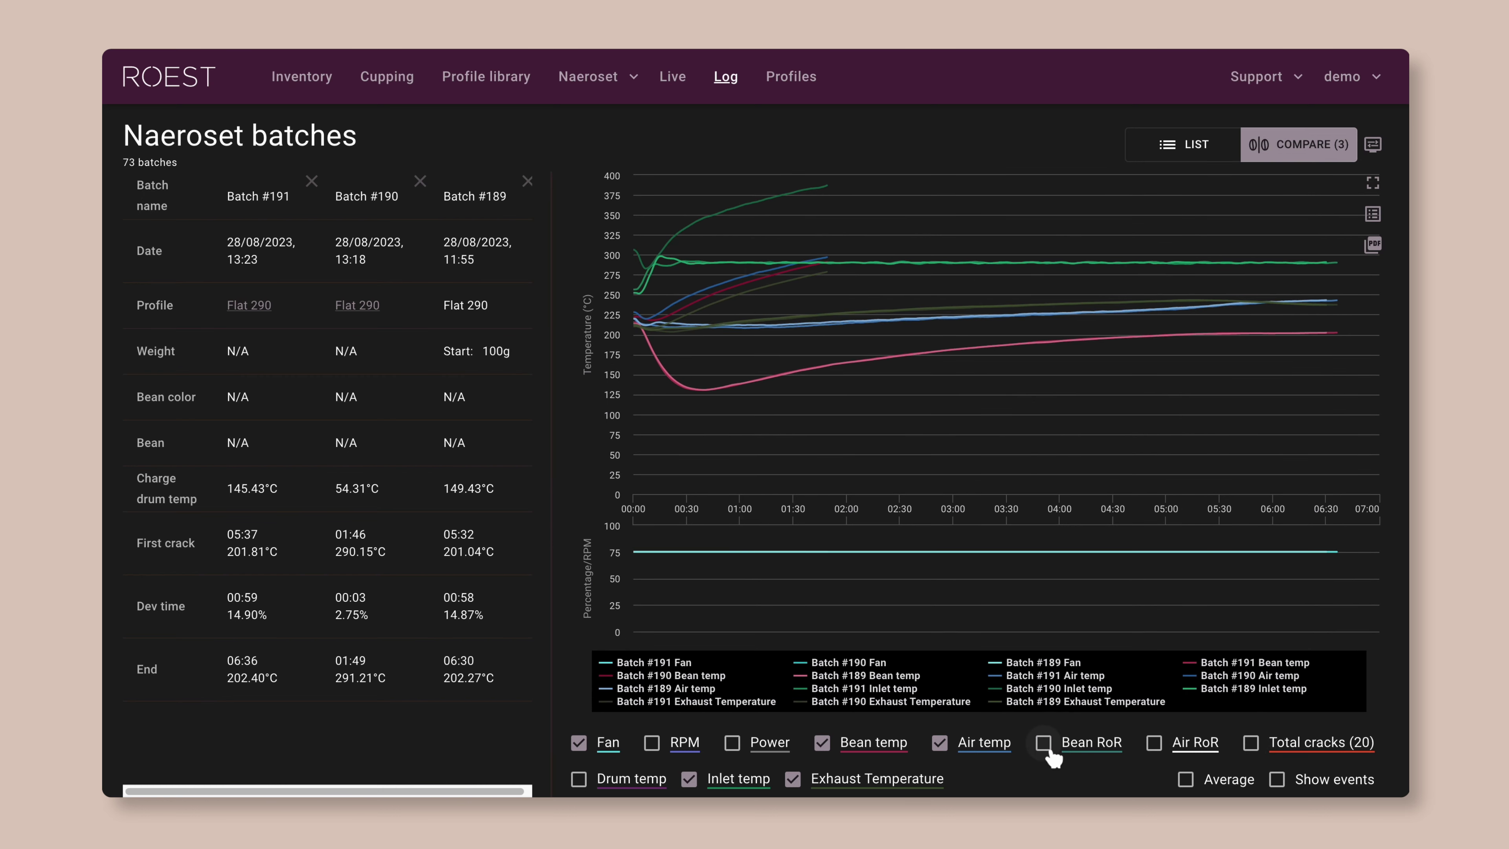
{"action": "left_click", "coordinate": [1154, 744]}
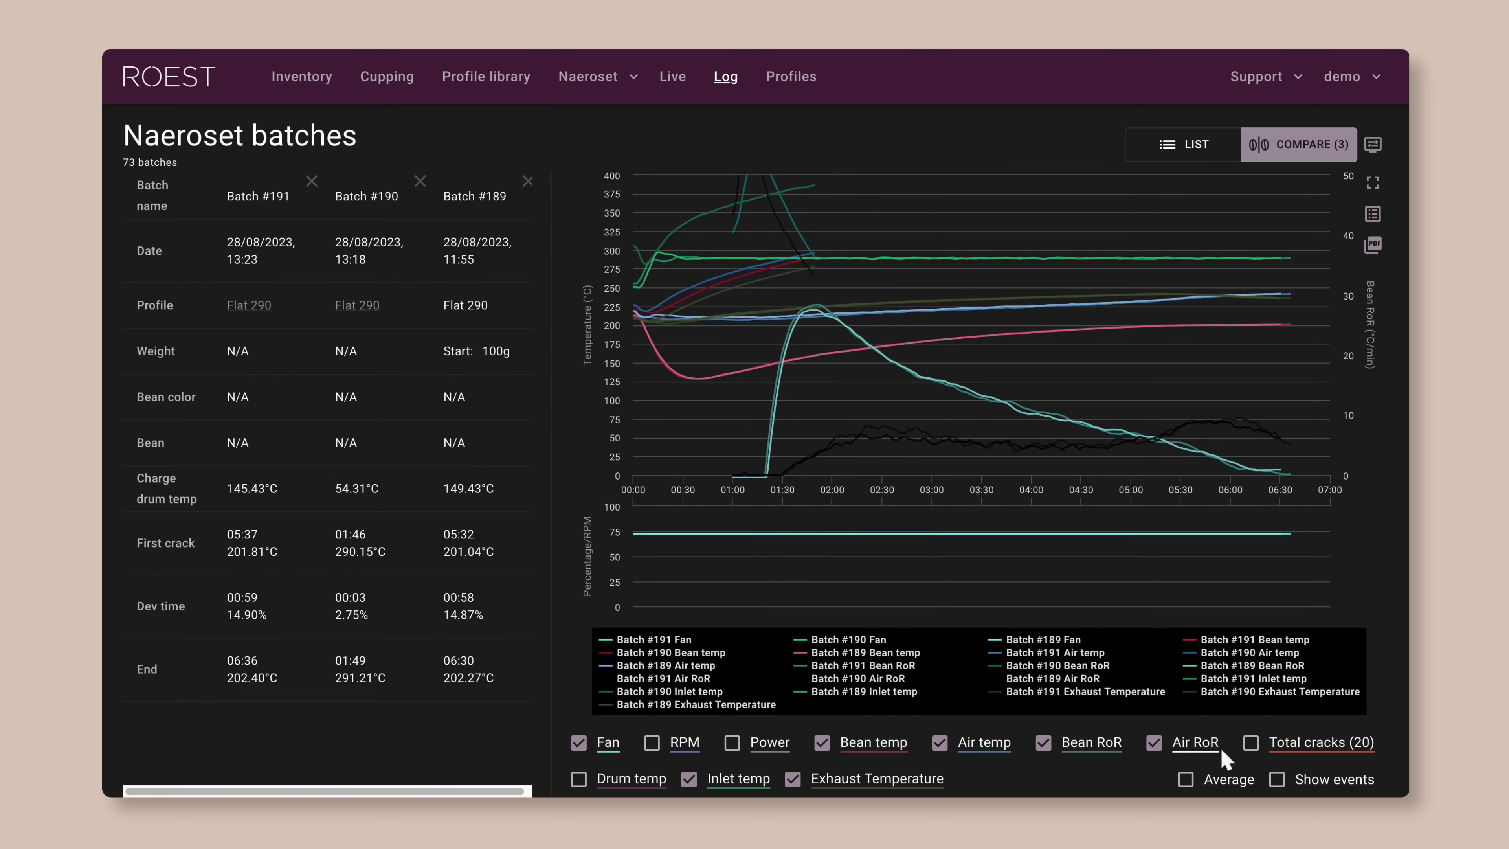
{"action": "left_click", "coordinate": [1250, 749]}
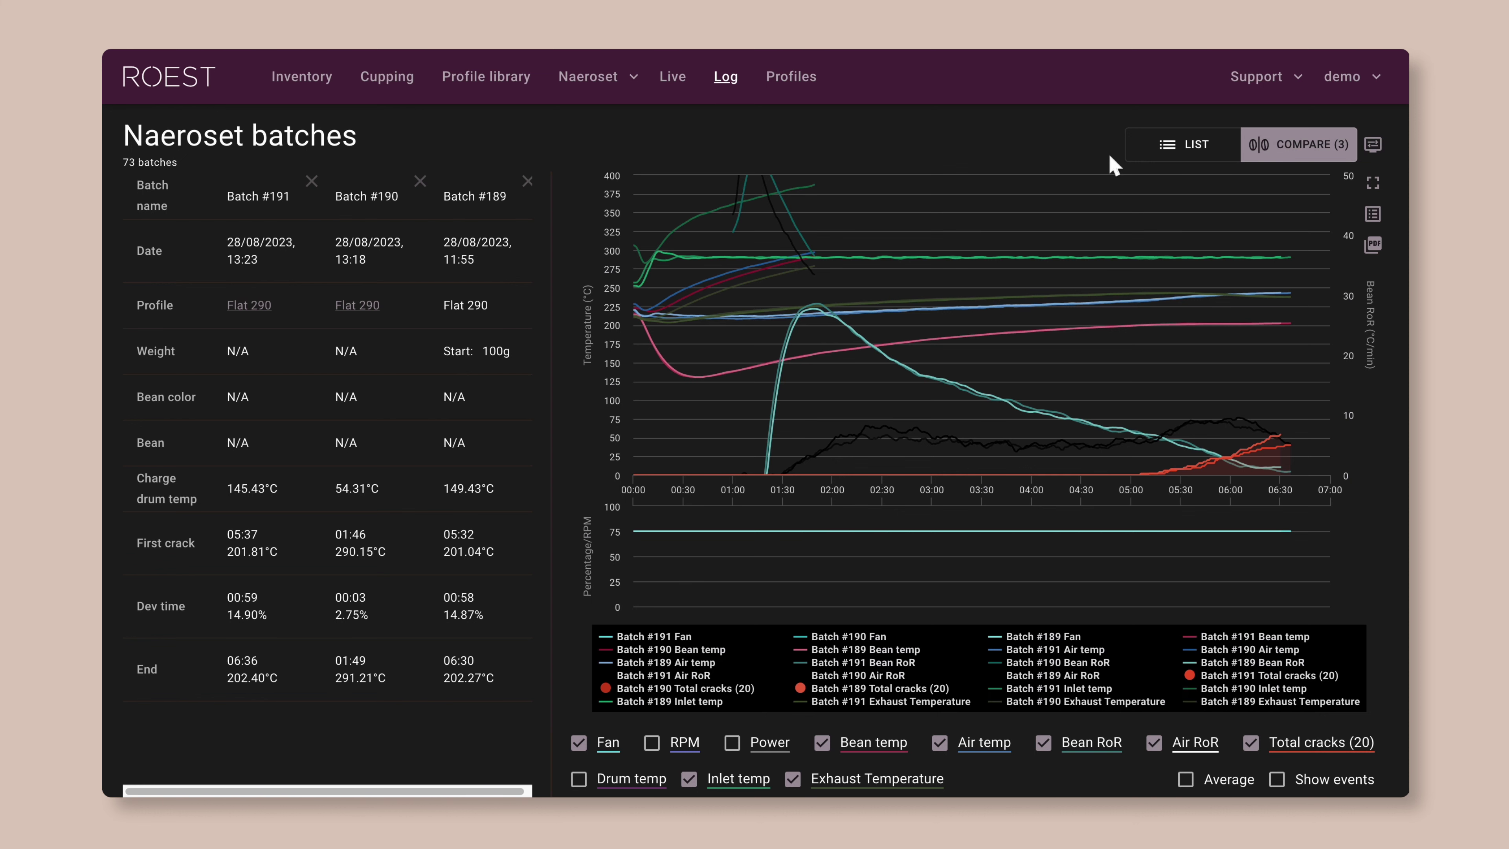
Return to the batch list and reopen batch #191's roast log.
{"action": "left_click", "coordinate": [1173, 148]}
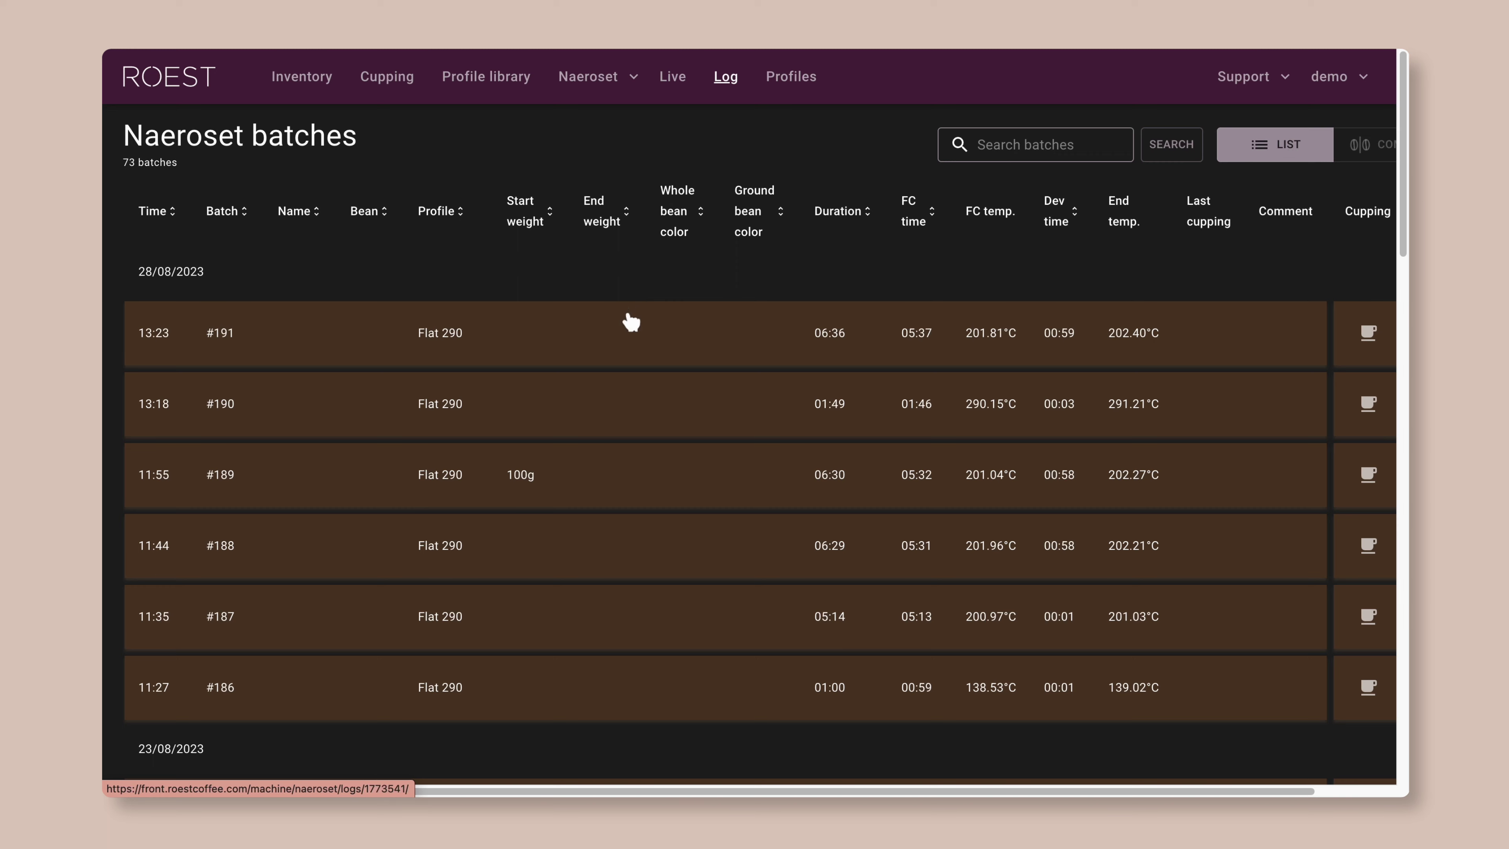
{"action": "left_click", "coordinate": [609, 352]}
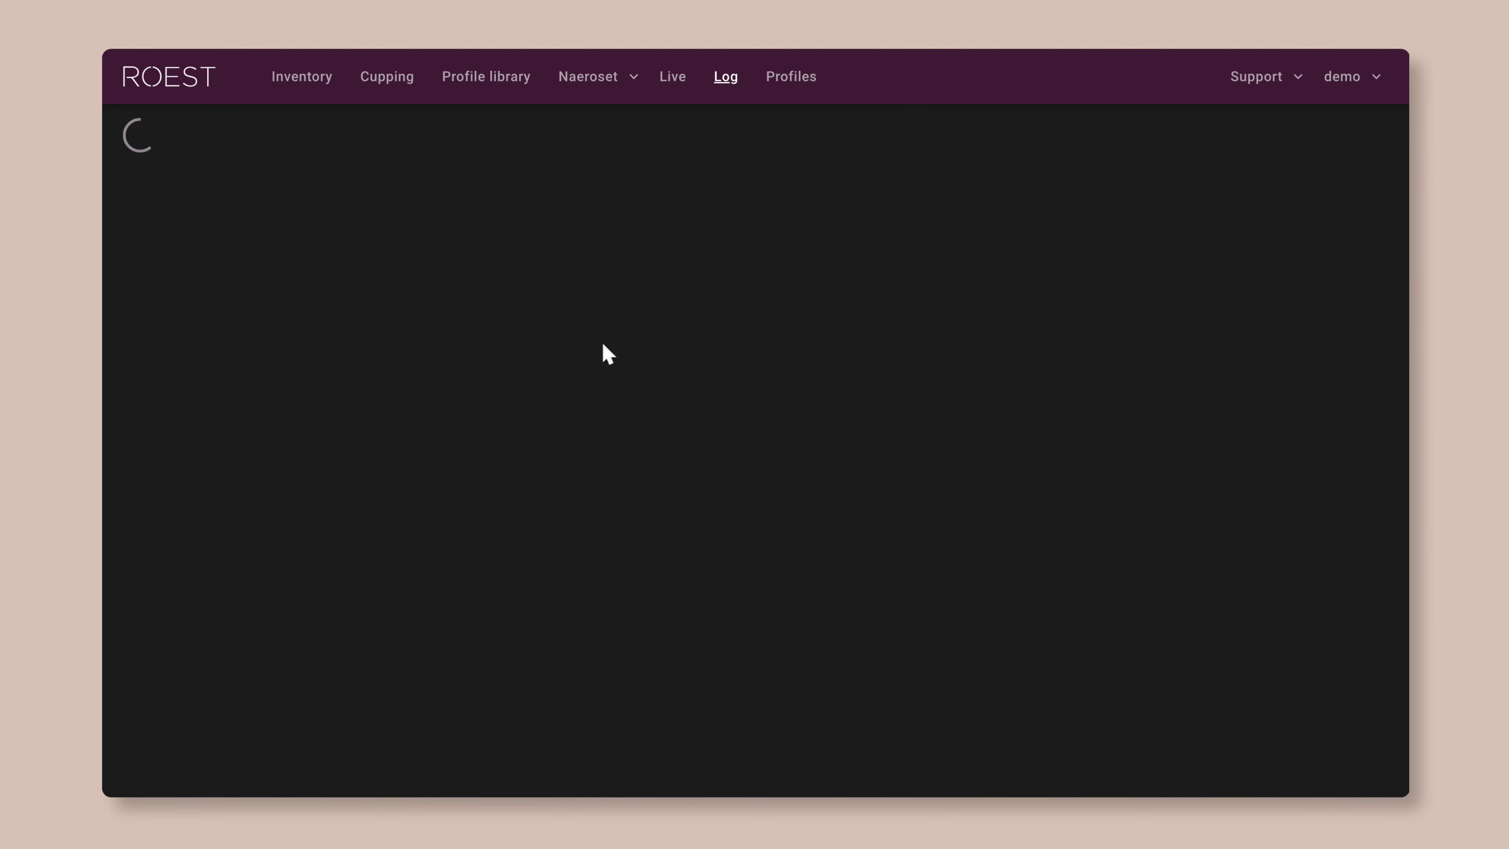